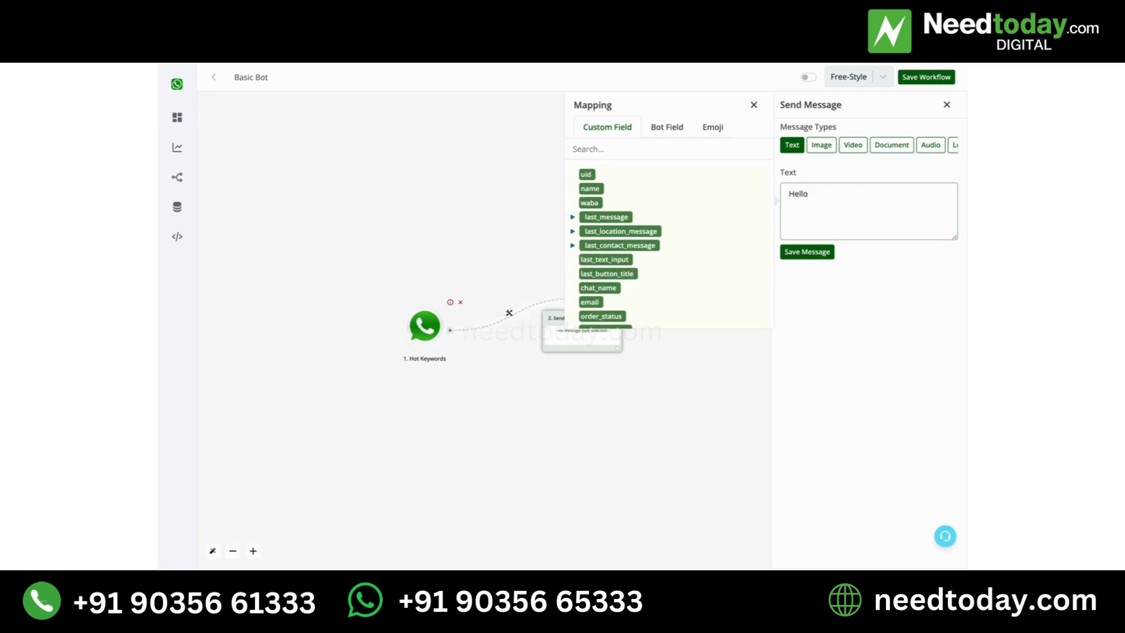
- Complete the greeting as "Hello {{name}}, Welcome to our bot" using the name custom field, and save the message
{"action": "left_click", "coordinate": [590, 189]}
{"action": "type", "text": "Welcome to our bot ."}
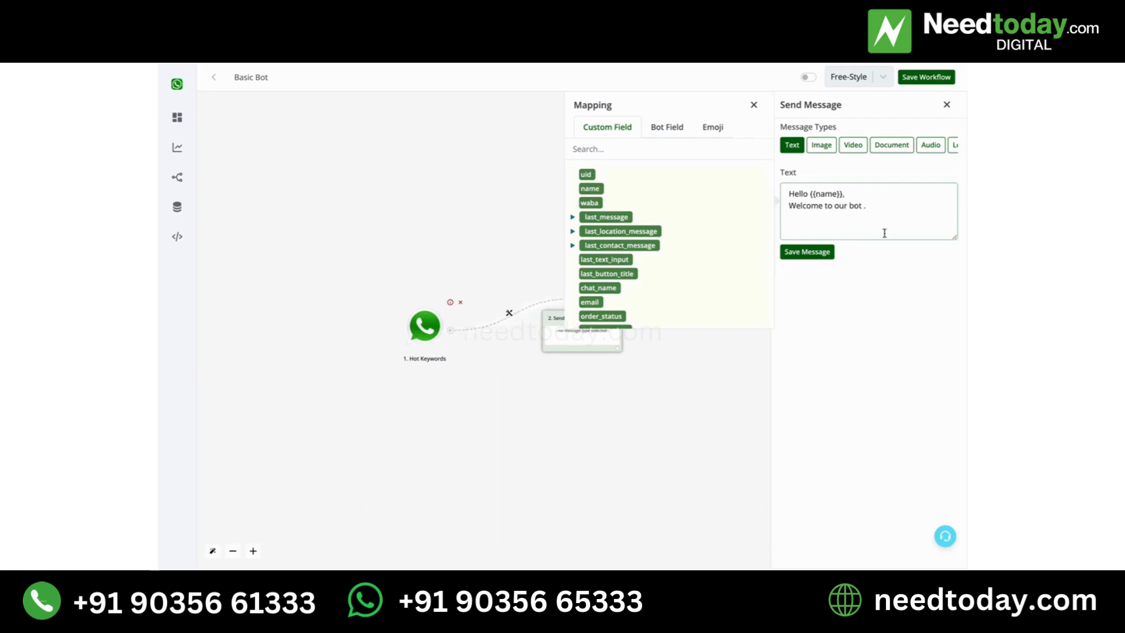
{"action": "left_click", "coordinate": [817, 251]}
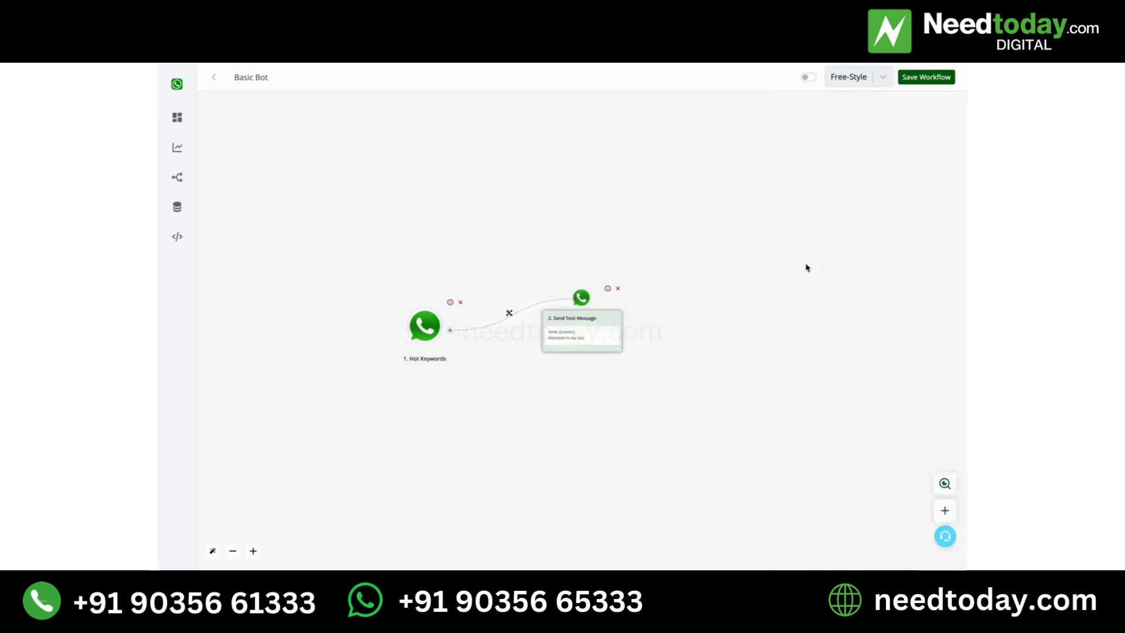
- Add an Ask Question action of type Interactive Message after the Send Text Message block
{"action": "left_click", "coordinate": [617, 351]}
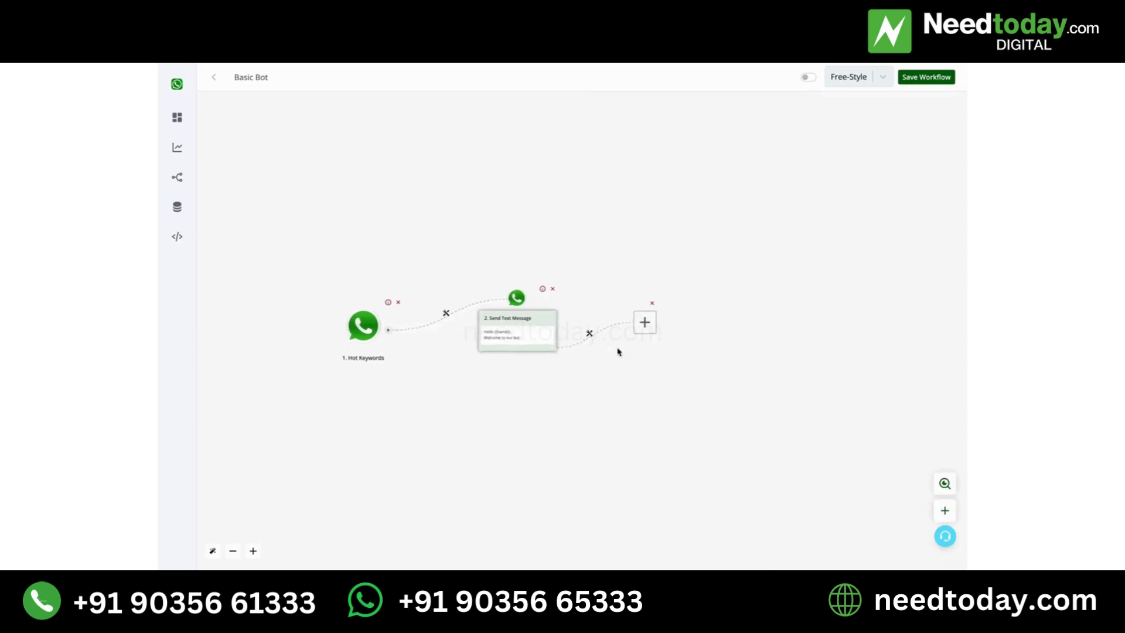
{"action": "left_click", "coordinate": [555, 321]}
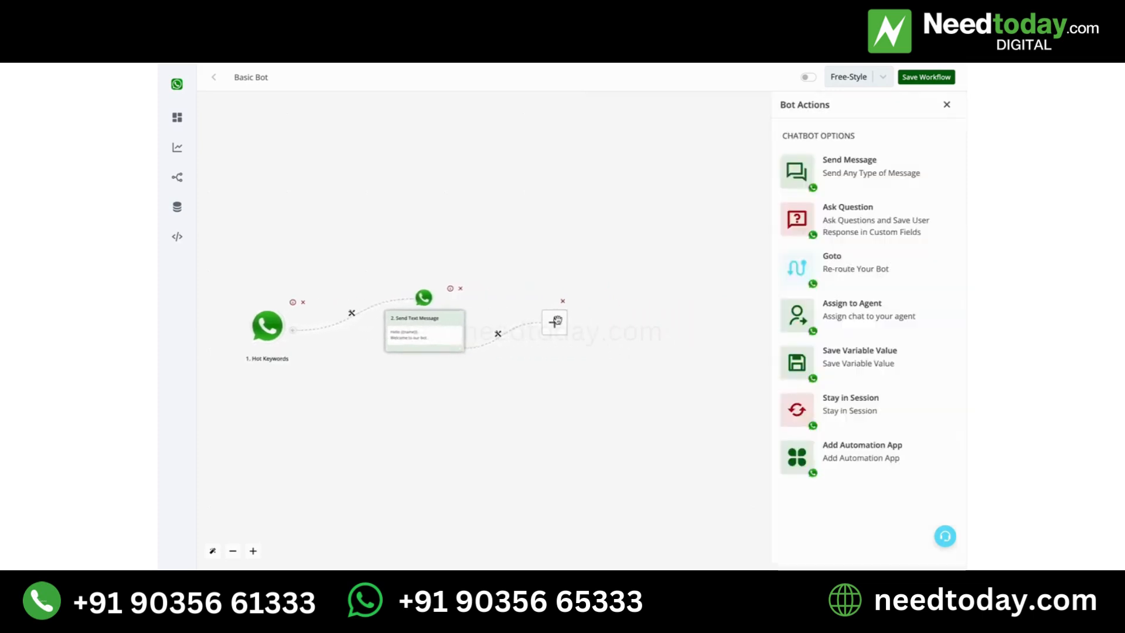
{"action": "left_click", "coordinate": [842, 218]}
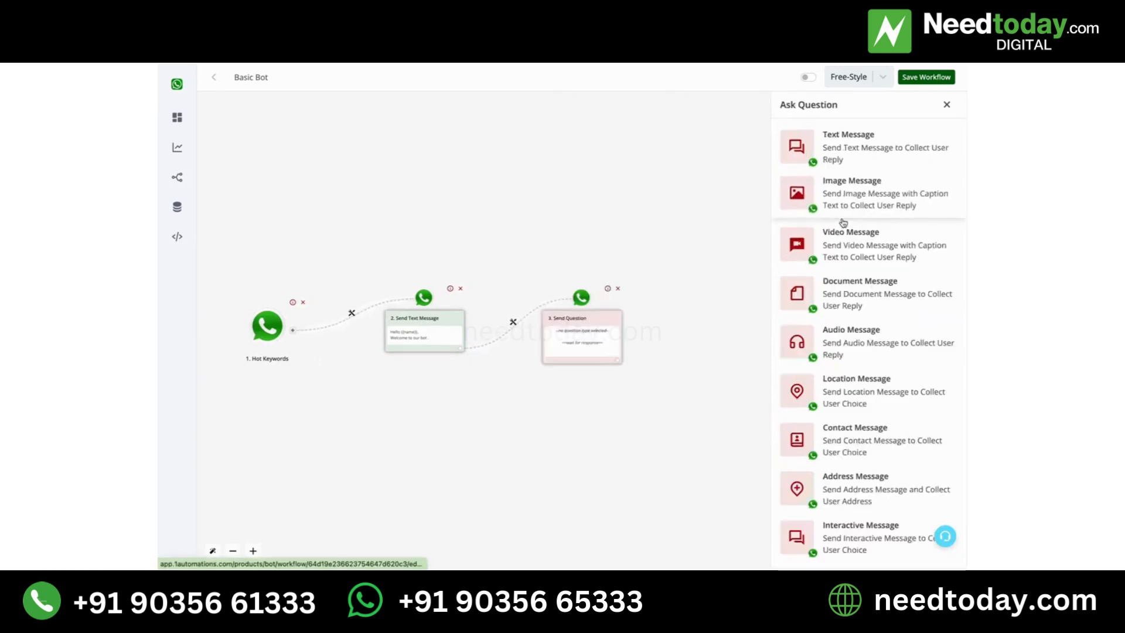
{"action": "left_click", "coordinate": [849, 527]}
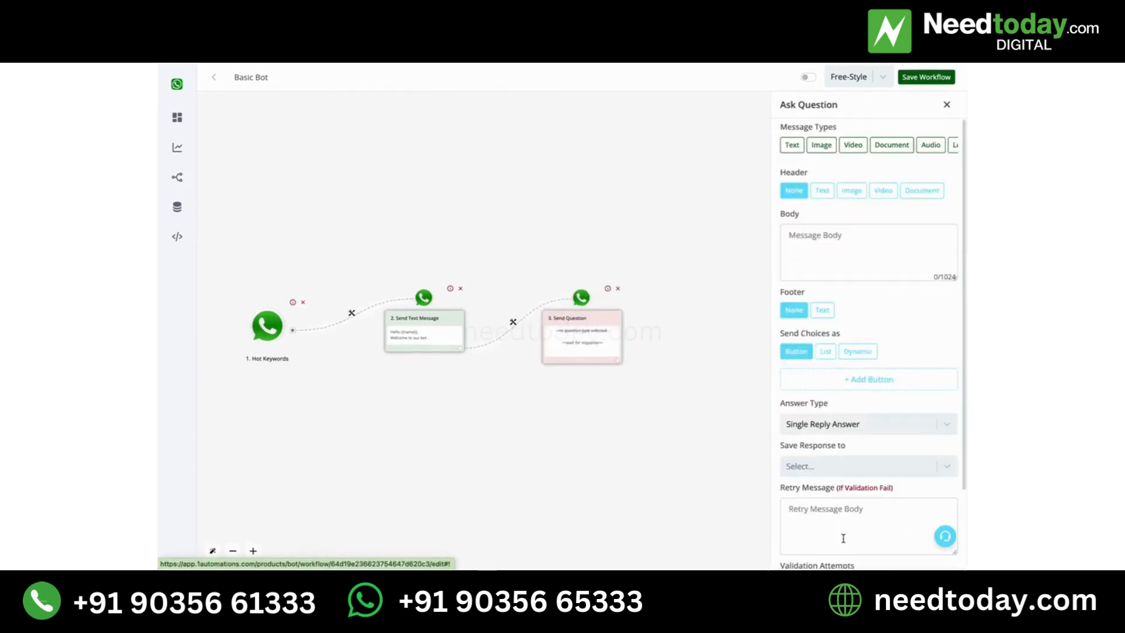
- Enter "What would you like to do next ?" as the question's message body
{"action": "left_click", "coordinate": [846, 236]}
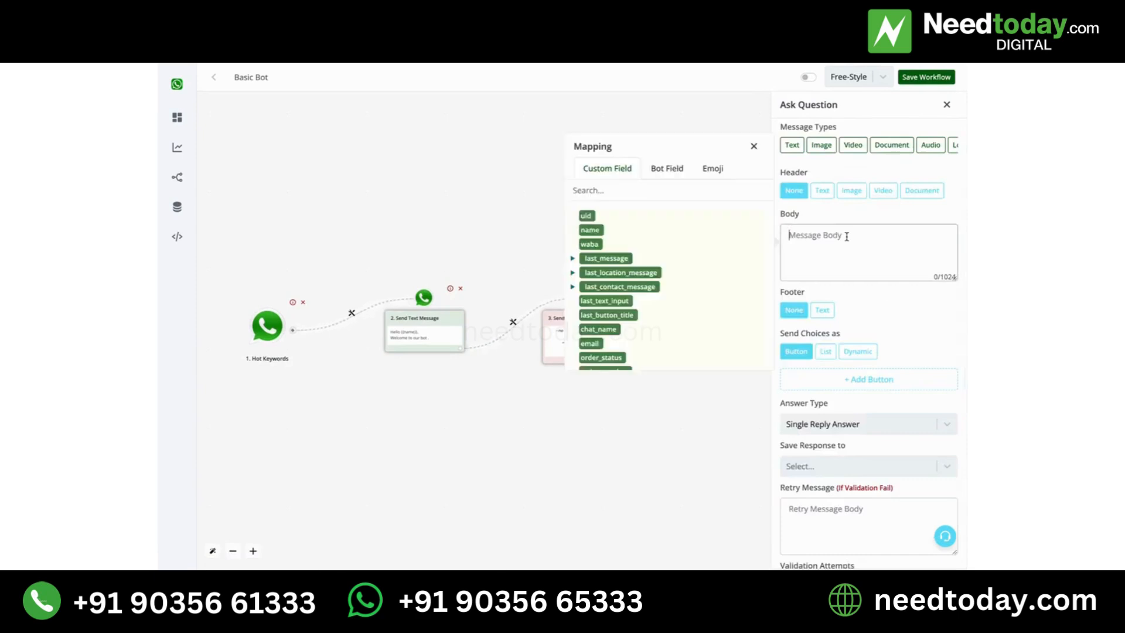
{"action": "type", "text": "Whatswould you like to do next ?"}
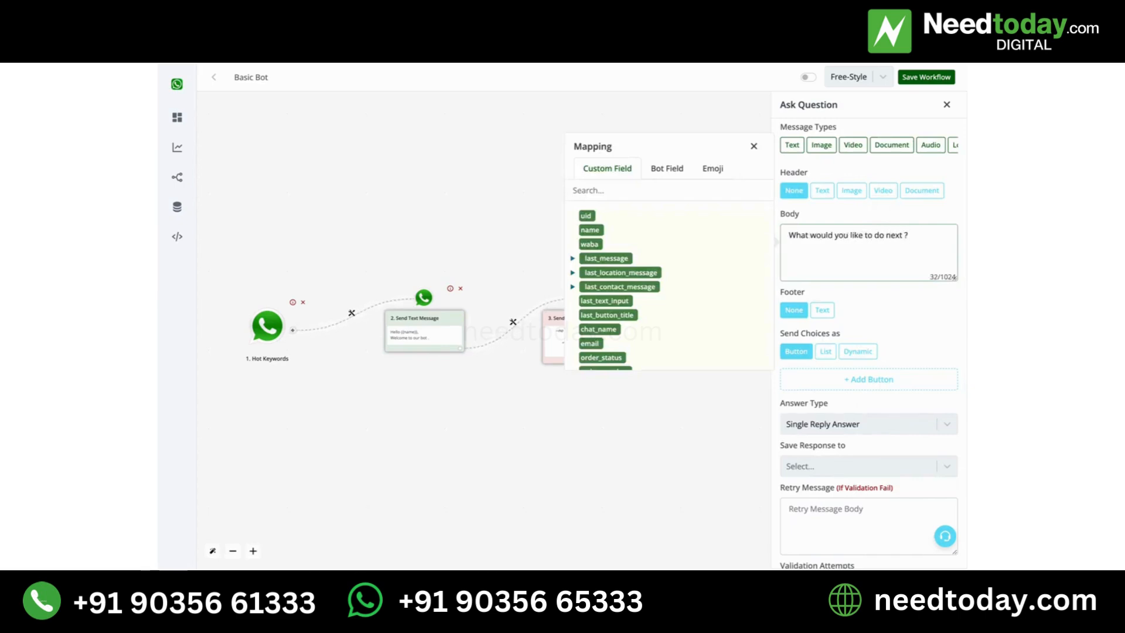
- Add two answer buttons to the question and label the first one "Contact Sales Team"
{"action": "left_click", "coordinate": [840, 379]}
{"action": "left_click", "coordinate": [844, 405]}
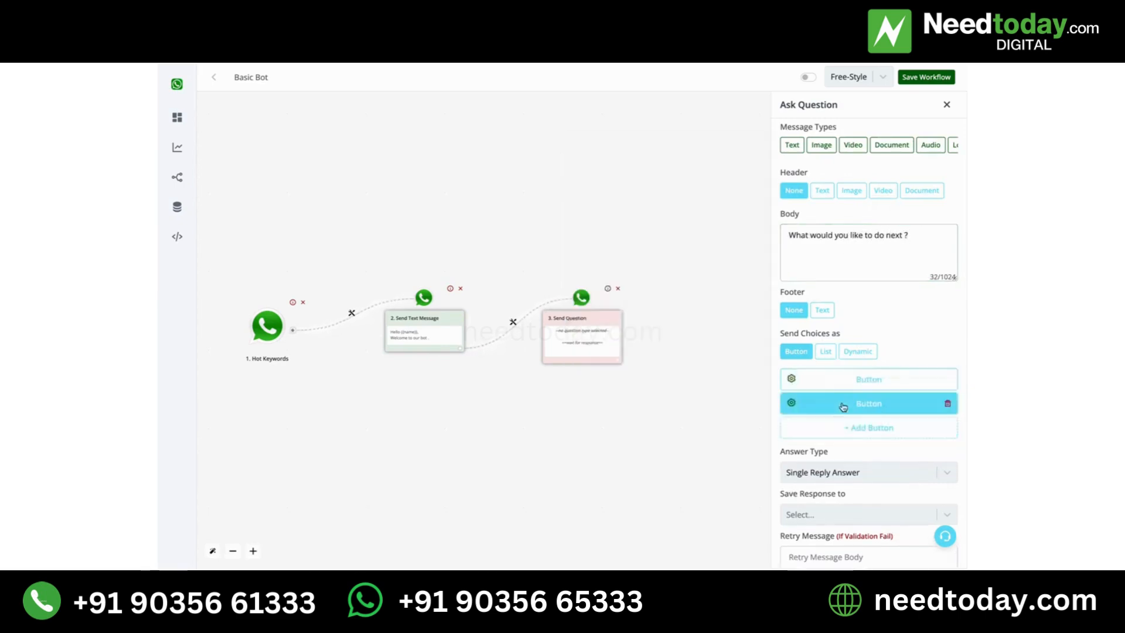
{"action": "left_click", "coordinate": [855, 384]}
{"action": "double_click", "coordinate": [645, 386]}
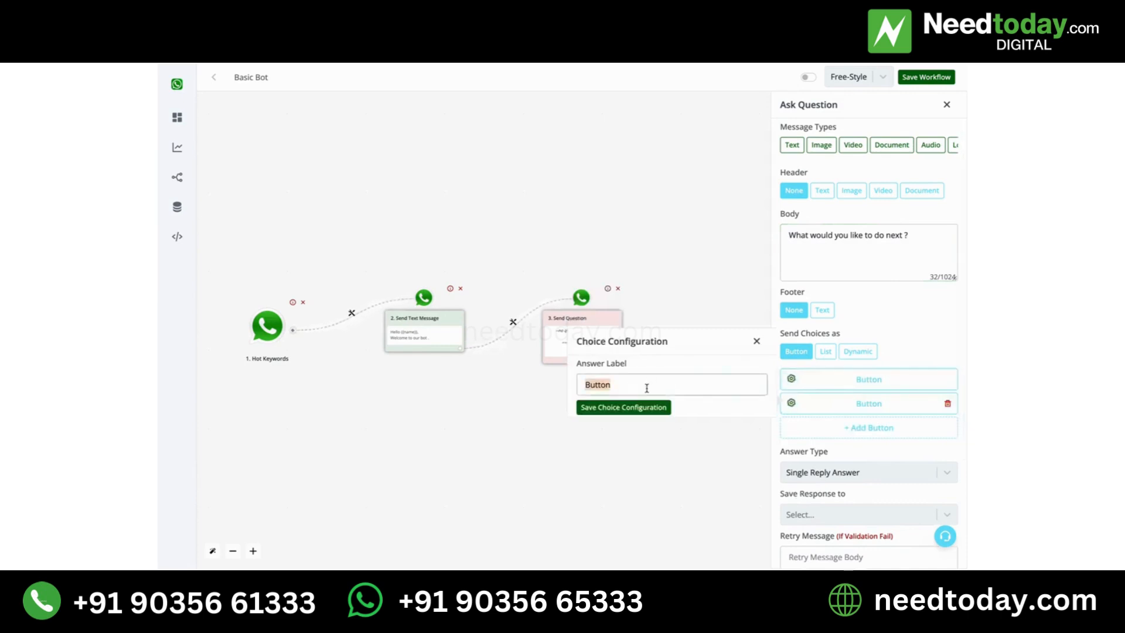
{"action": "type", "text": "Contact Sales Team"}
{"action": "left_click", "coordinate": [606, 407]}
- Label the second answer button "Contact Support Team" and save its choice configuration
{"action": "left_click", "coordinate": [824, 409]}
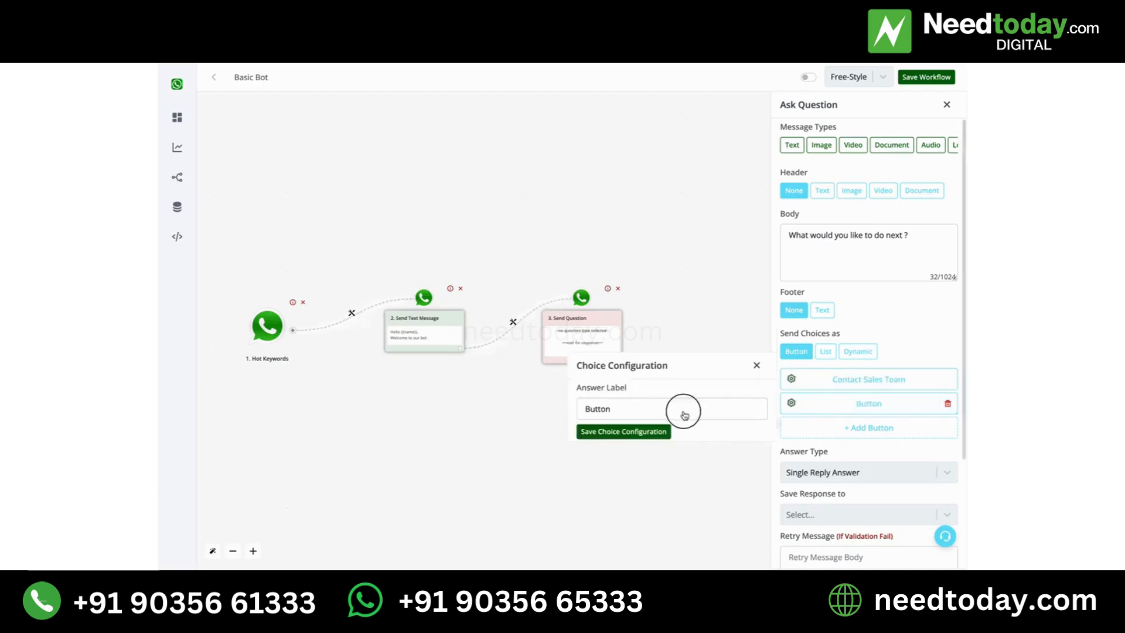
{"action": "double_click", "coordinate": [683, 409]}
{"action": "type", "text": "Contac"}
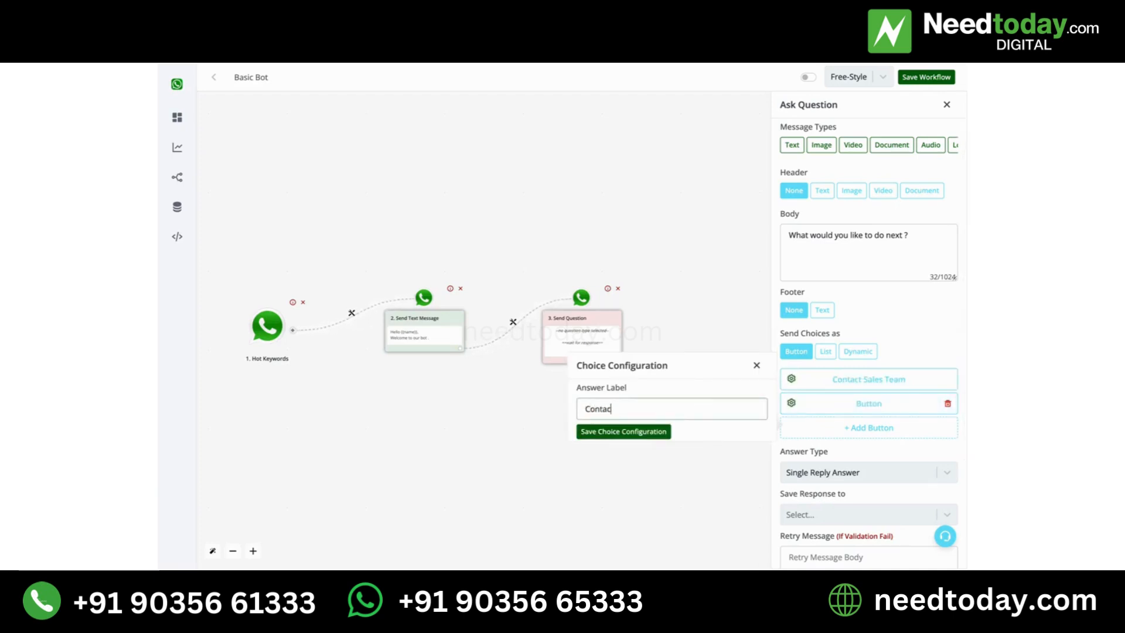
{"action": "type", "text": "t Support Team"}
{"action": "left_click", "coordinate": [647, 432]}
- Add a third answer button labelled "See Demo" and save its choice configuration
{"action": "left_click", "coordinate": [892, 432]}
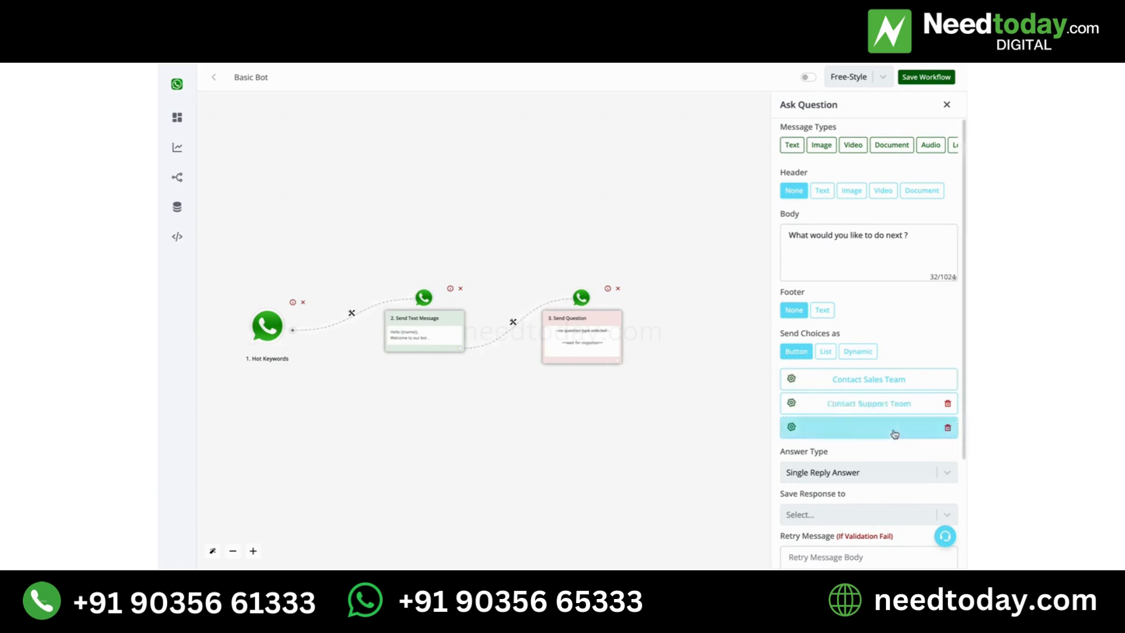
{"action": "left_click", "coordinate": [894, 433]}
{"action": "triple_click", "coordinate": [682, 434]}
{"action": "type", "text": "S"}
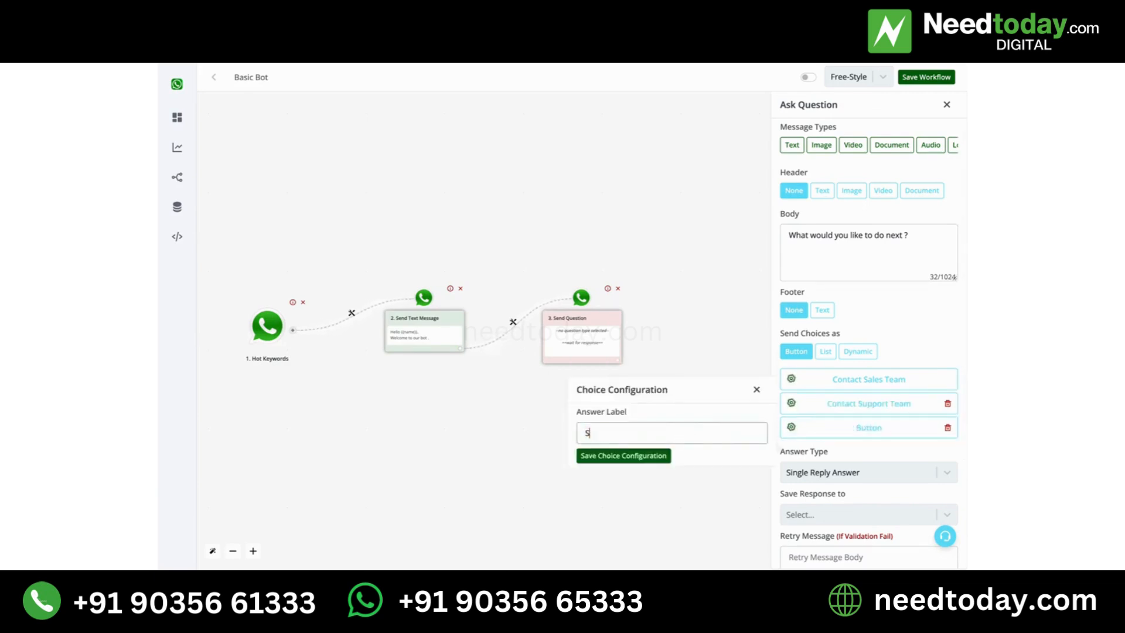
{"action": "type", "text": "ee Demo"}
{"action": "left_click", "coordinate": [638, 456]}
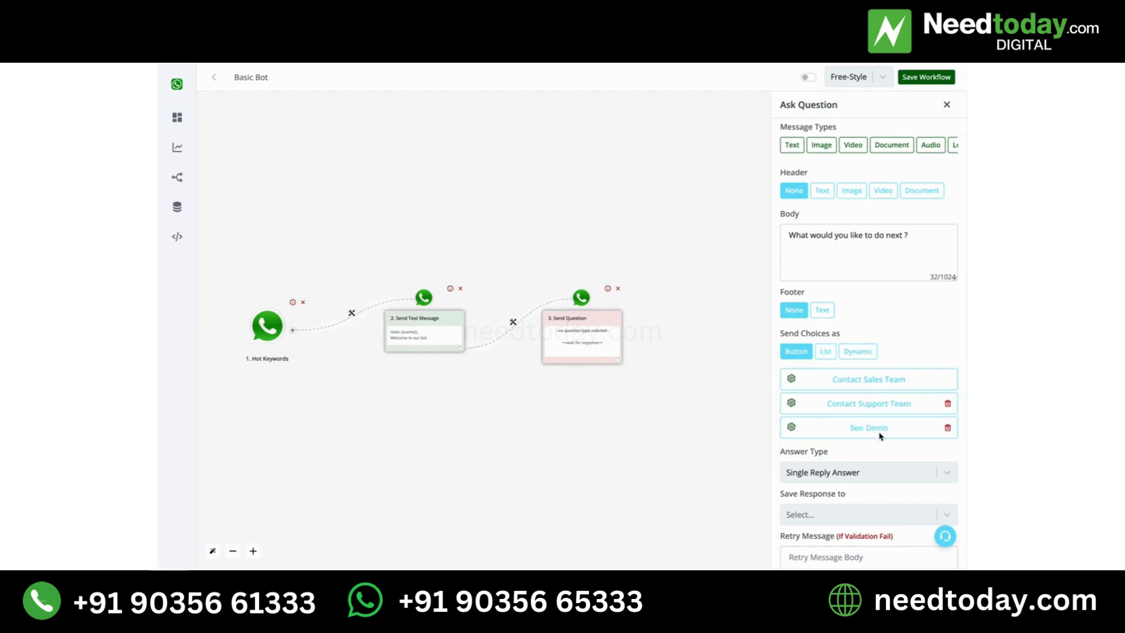
- Keep the answer type as Single Reply Answer and save the question's response to the category field
{"action": "scroll", "coordinate": [880, 436], "scroll_direction": "down", "scroll_amount": 3}
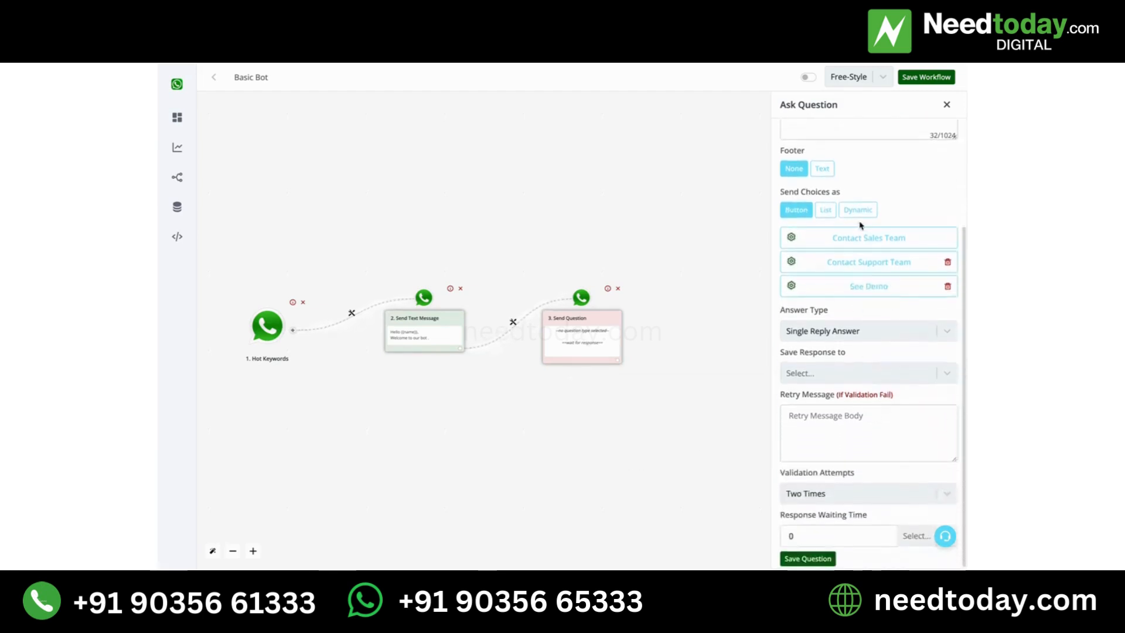
{"action": "scroll", "coordinate": [861, 236], "scroll_direction": "up", "scroll_amount": 3}
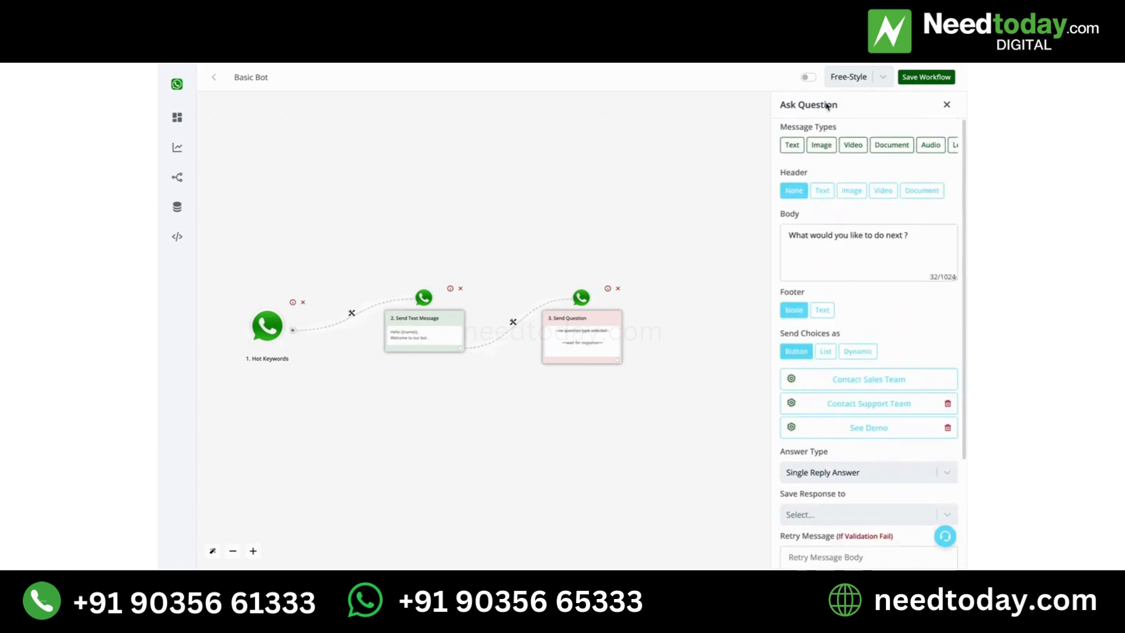
{"action": "scroll", "coordinate": [861, 262], "scroll_direction": "down", "scroll_amount": 3}
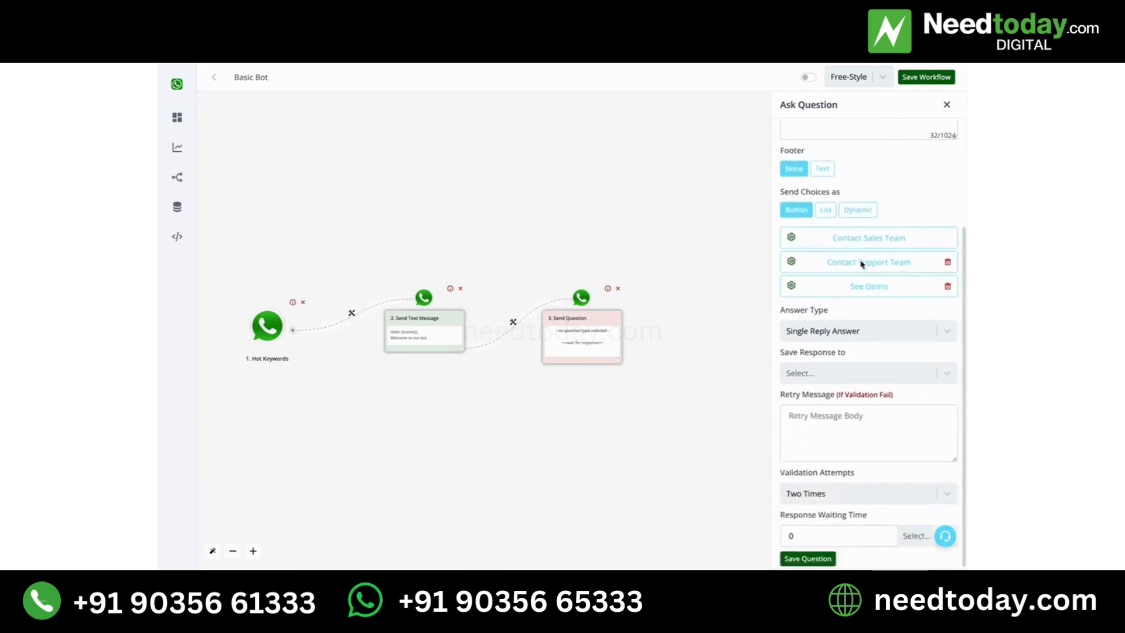
{"action": "left_click", "coordinate": [809, 375]}
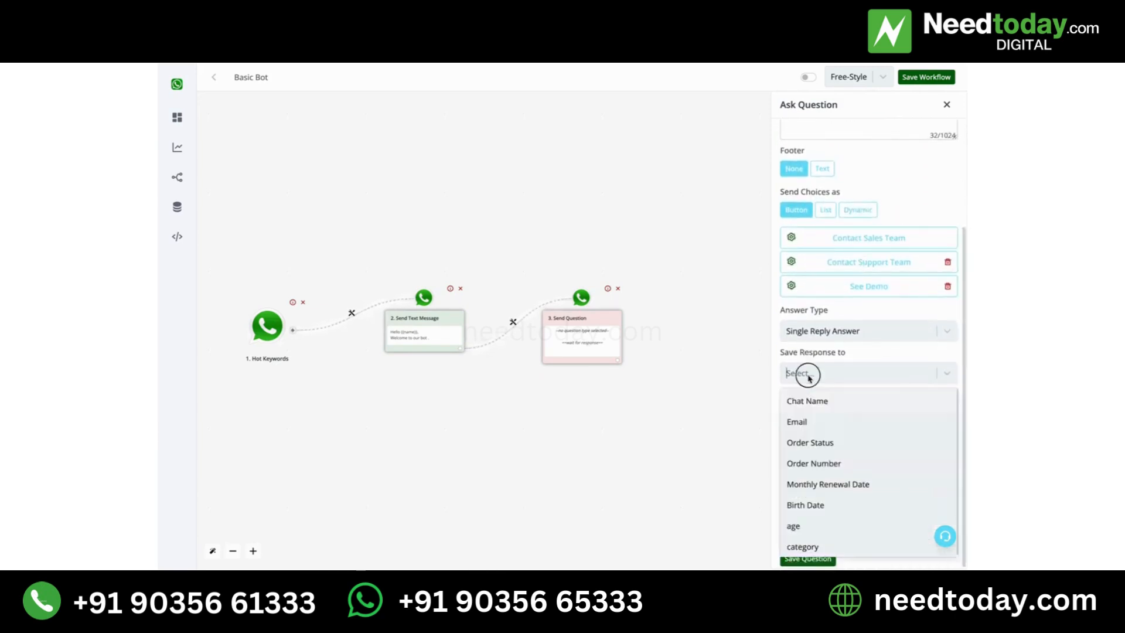
{"action": "left_click", "coordinate": [827, 333]}
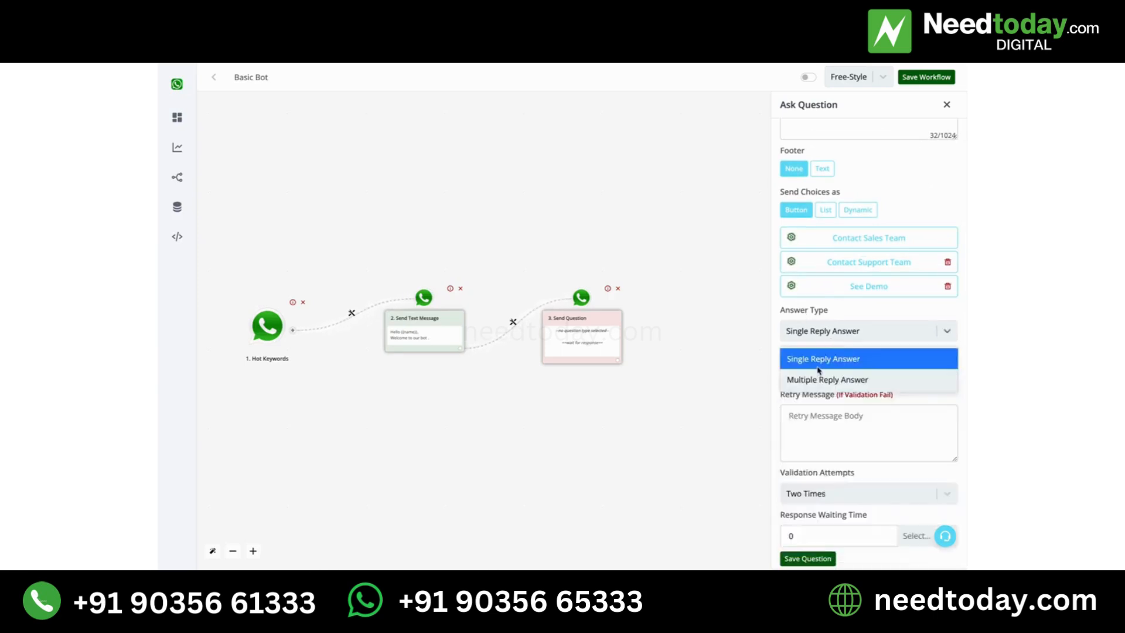
{"action": "left_click", "coordinate": [819, 364]}
{"action": "left_click", "coordinate": [817, 369]}
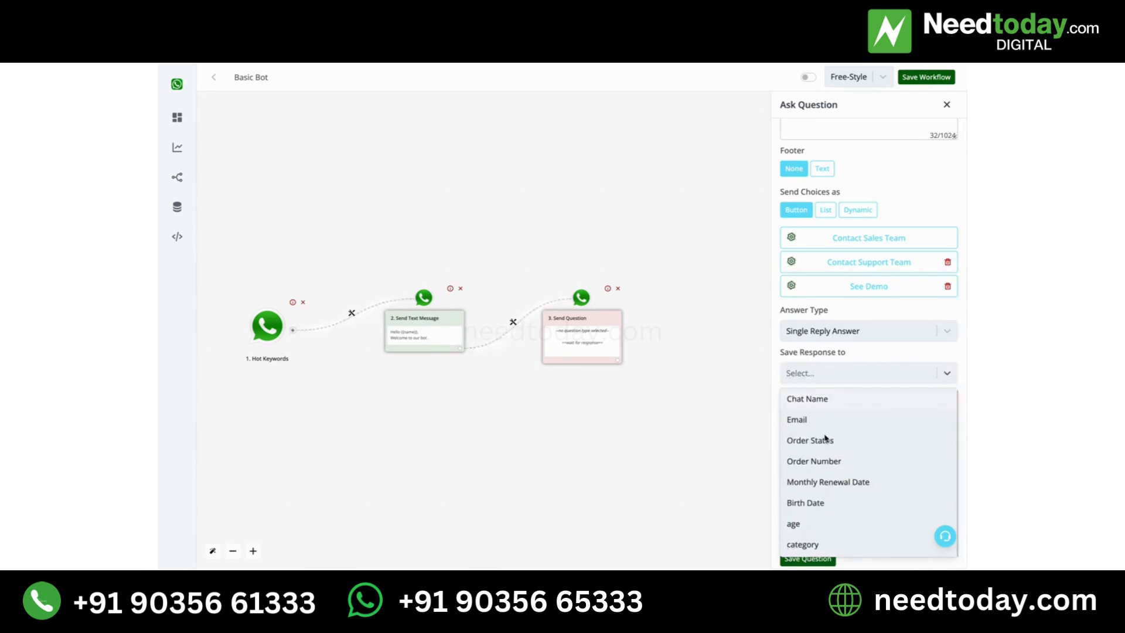
{"action": "left_click", "coordinate": [806, 548]}
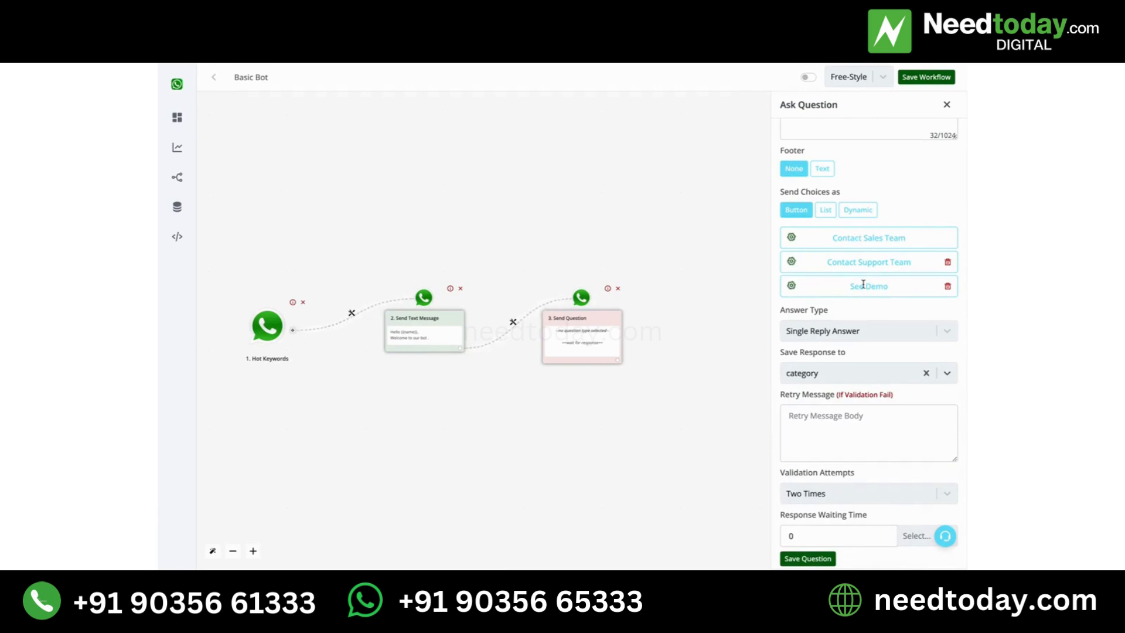
{"action": "left_click", "coordinate": [843, 416]}
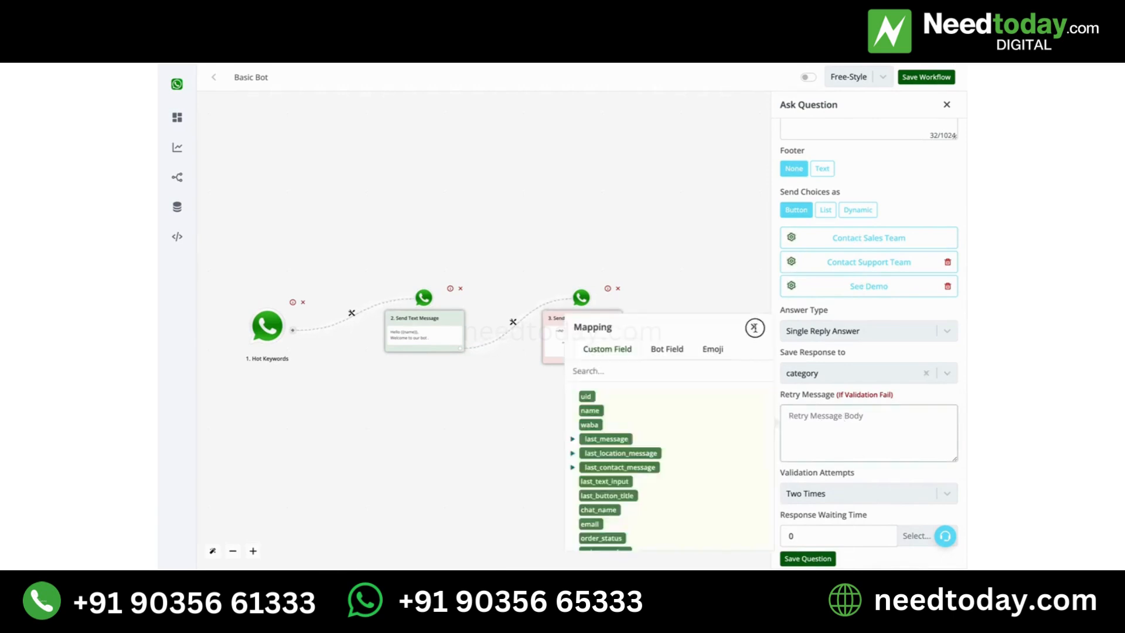
{"action": "left_click", "coordinate": [754, 327]}
{"action": "left_click", "coordinate": [889, 438]}
{"action": "left_click", "coordinate": [754, 327]}
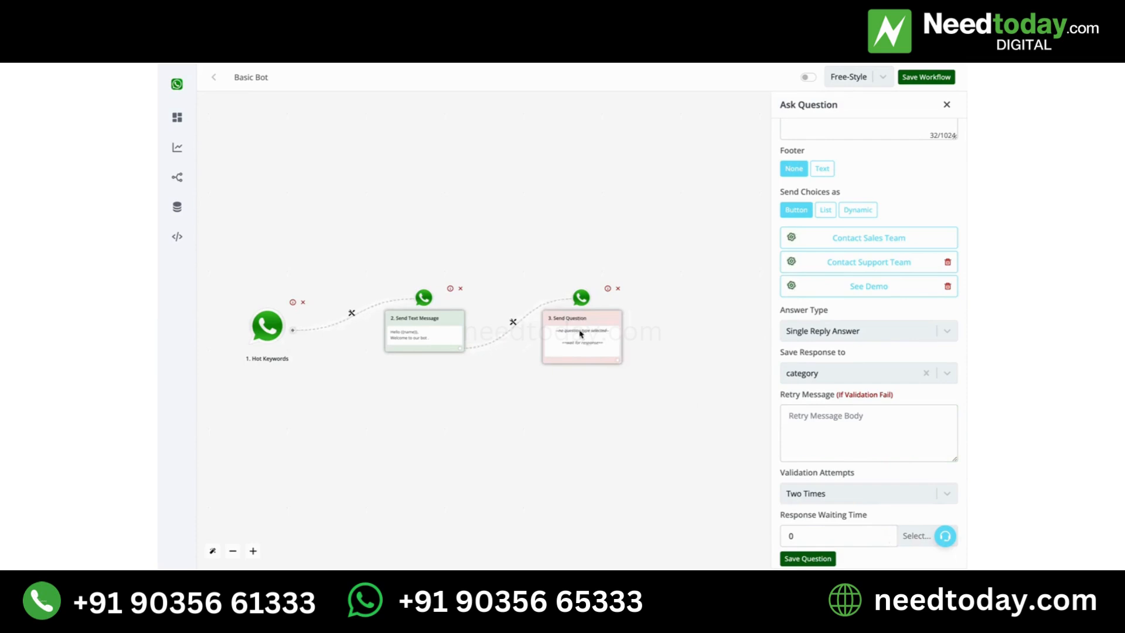
- Set the response waiting time to 100 hours and save the question
{"action": "left_click", "coordinate": [908, 535]}
{"action": "left_click", "coordinate": [912, 508]}
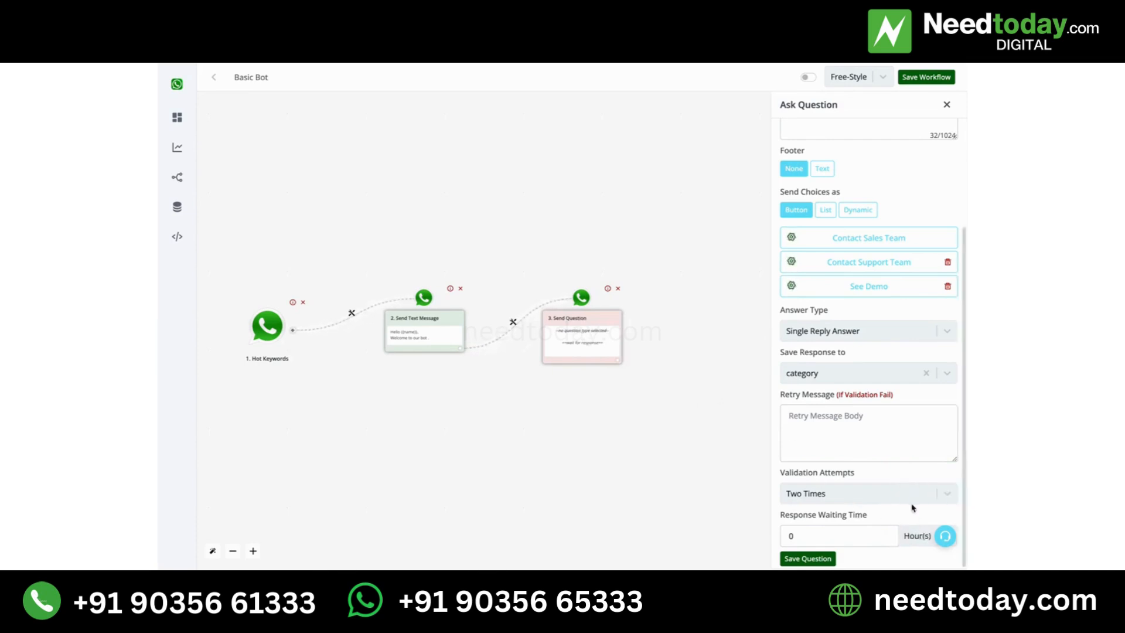
{"action": "left_click", "coordinate": [859, 535]}
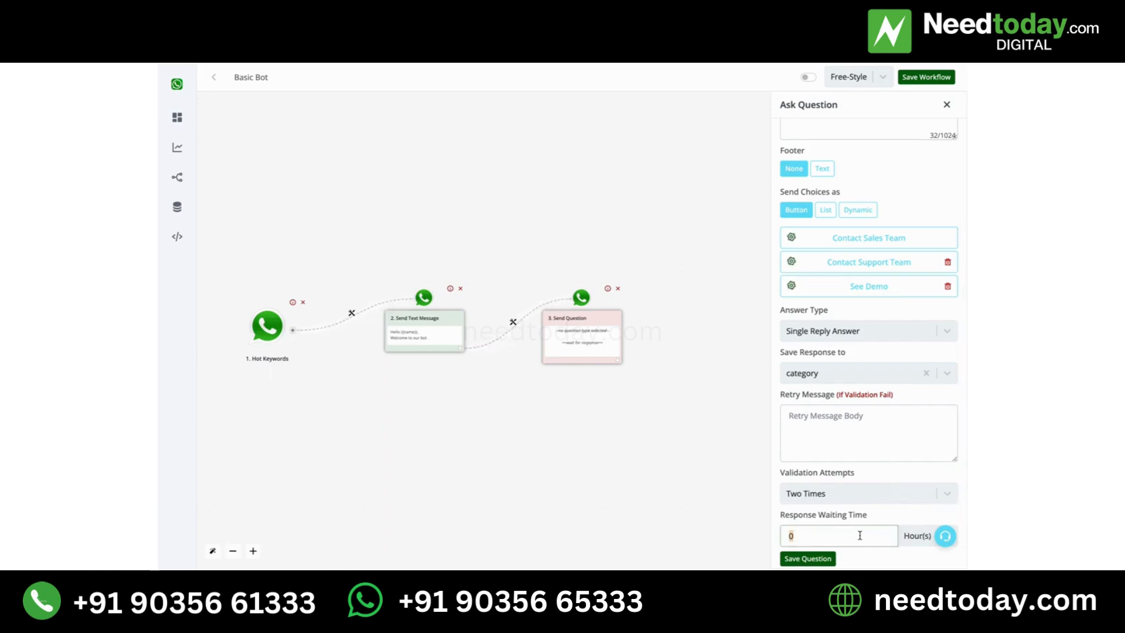
{"action": "type", "text": "100"}
{"action": "left_click", "coordinate": [824, 558]}
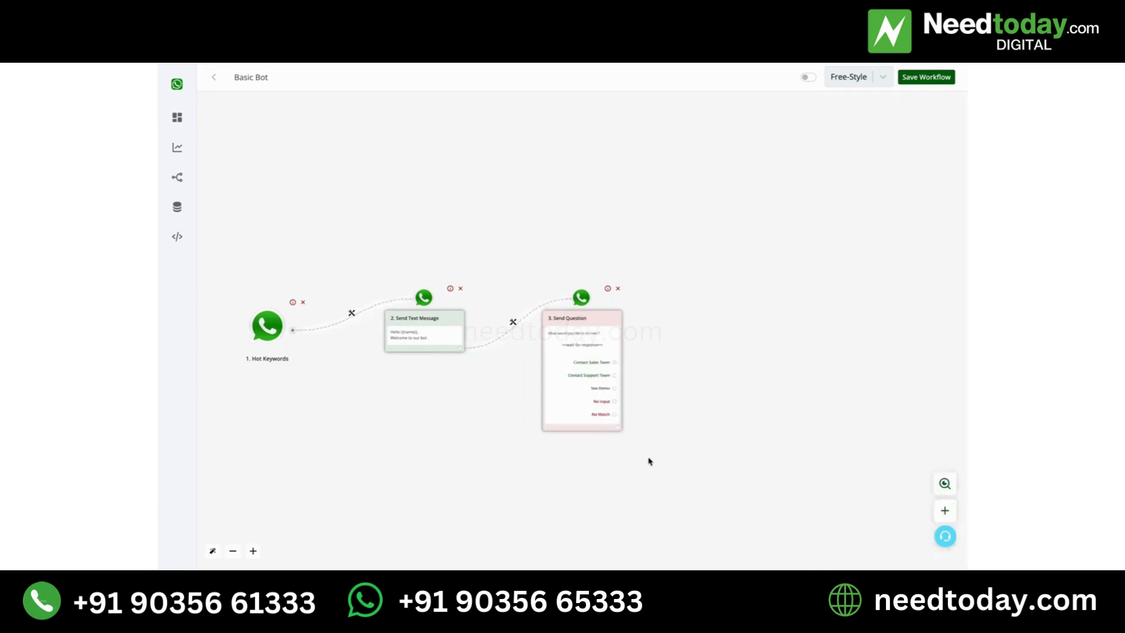
- Add separate empty next-action blocks for the Contact Sales Team and Contact Support Team choices, placing the support one below the sales one
{"action": "left_click_drag", "start_coordinate": [598, 296], "coordinate": [597, 239]}
{"action": "scroll", "coordinate": [597, 266], "scroll_direction": "up", "scroll_amount": 5}
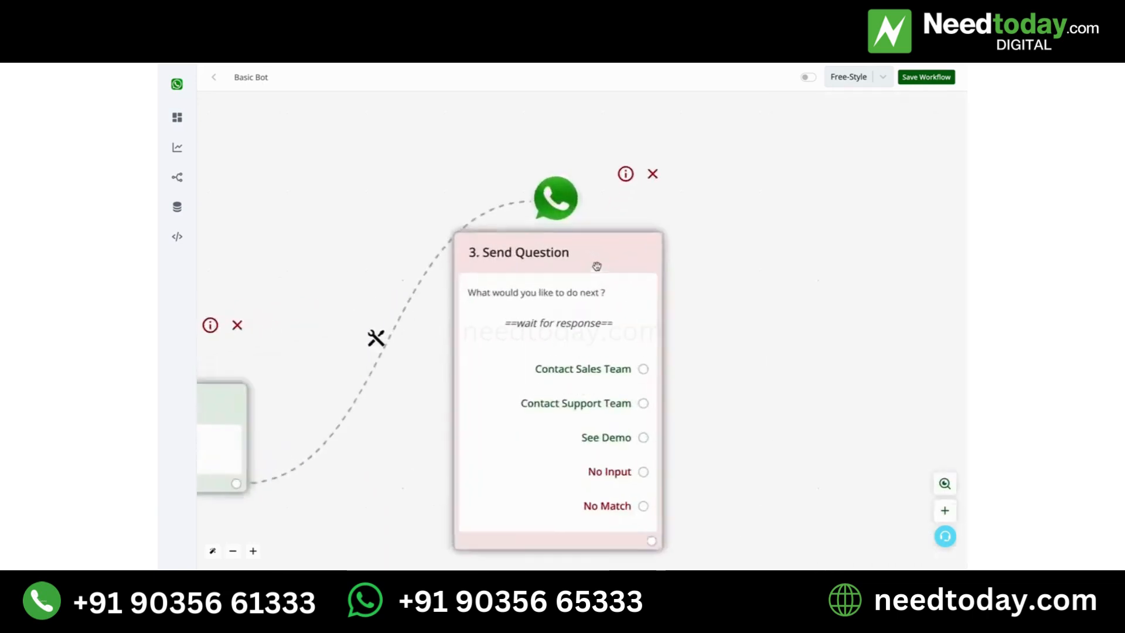
{"action": "left_click_drag", "start_coordinate": [626, 284], "coordinate": [627, 243]}
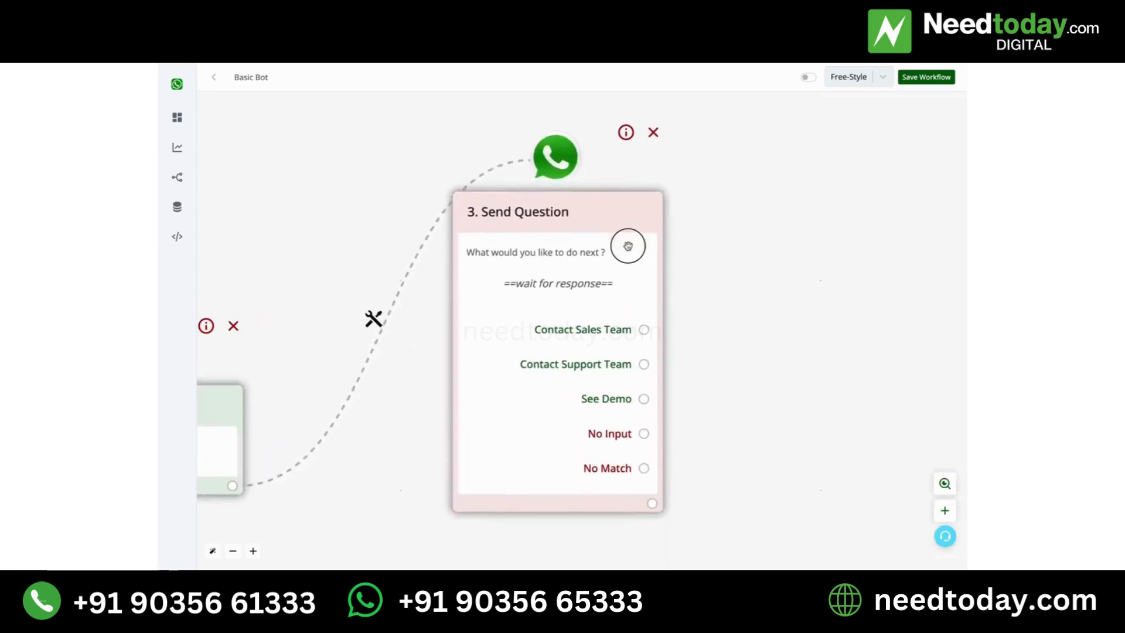
{"action": "left_click", "coordinate": [644, 329]}
{"action": "scroll", "coordinate": [585, 374], "scroll_direction": "down", "scroll_amount": 5}
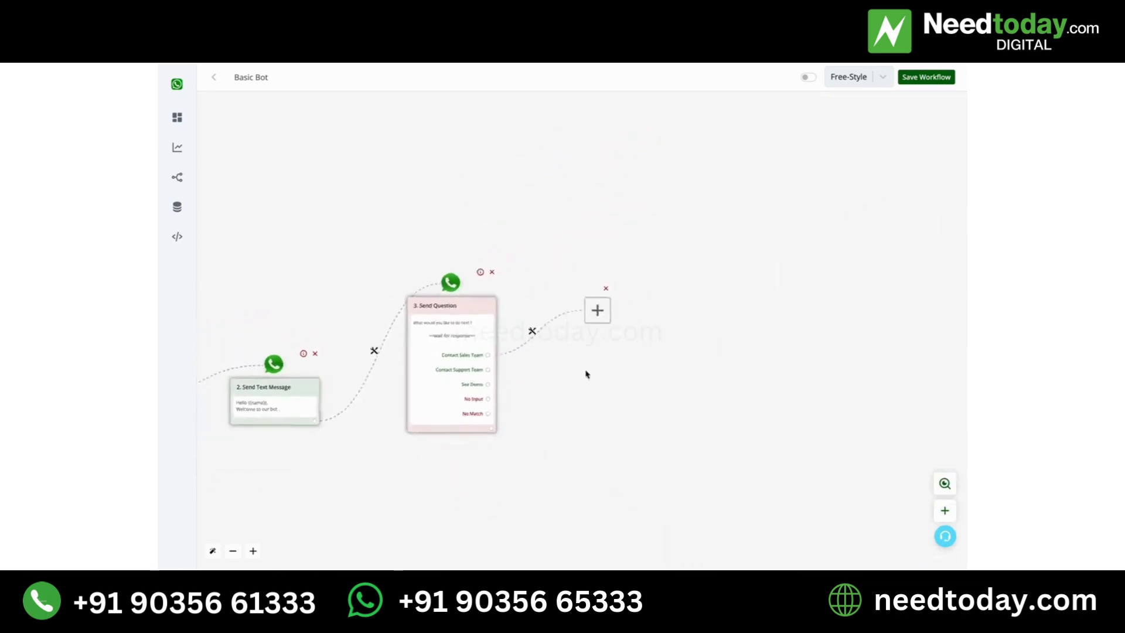
{"action": "left_click", "coordinate": [457, 375]}
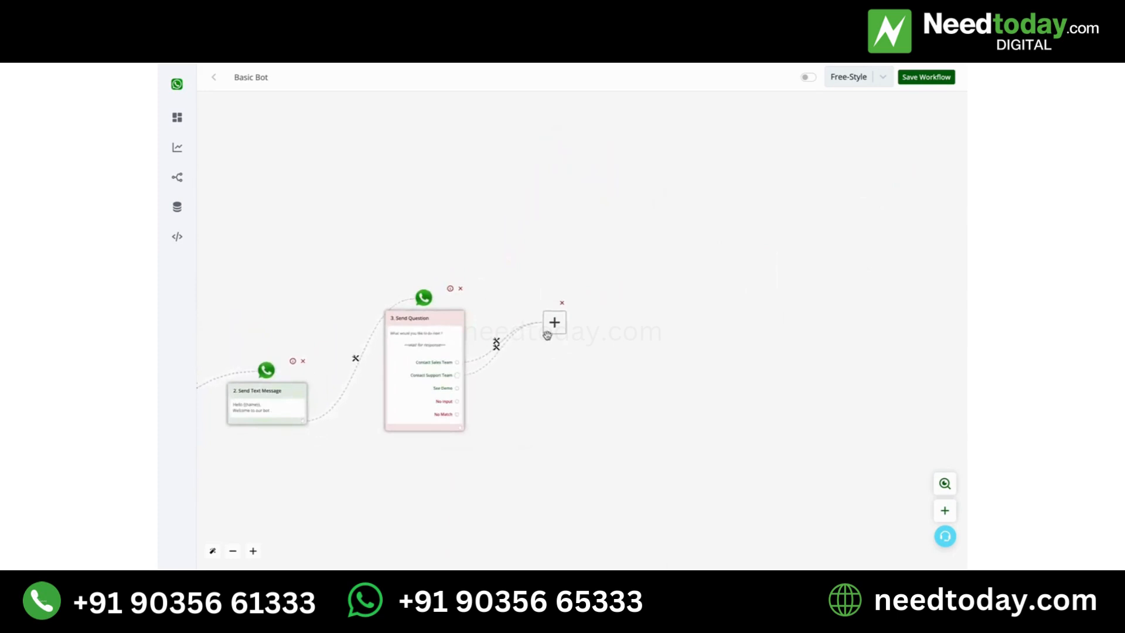
{"action": "left_click_drag", "start_coordinate": [547, 335], "coordinate": [563, 439]}
- Add an Assign to Agent action with Demo account to the Contact Sales Team branch, save it, and move its block higher on the canvas
{"action": "left_click", "coordinate": [556, 320]}
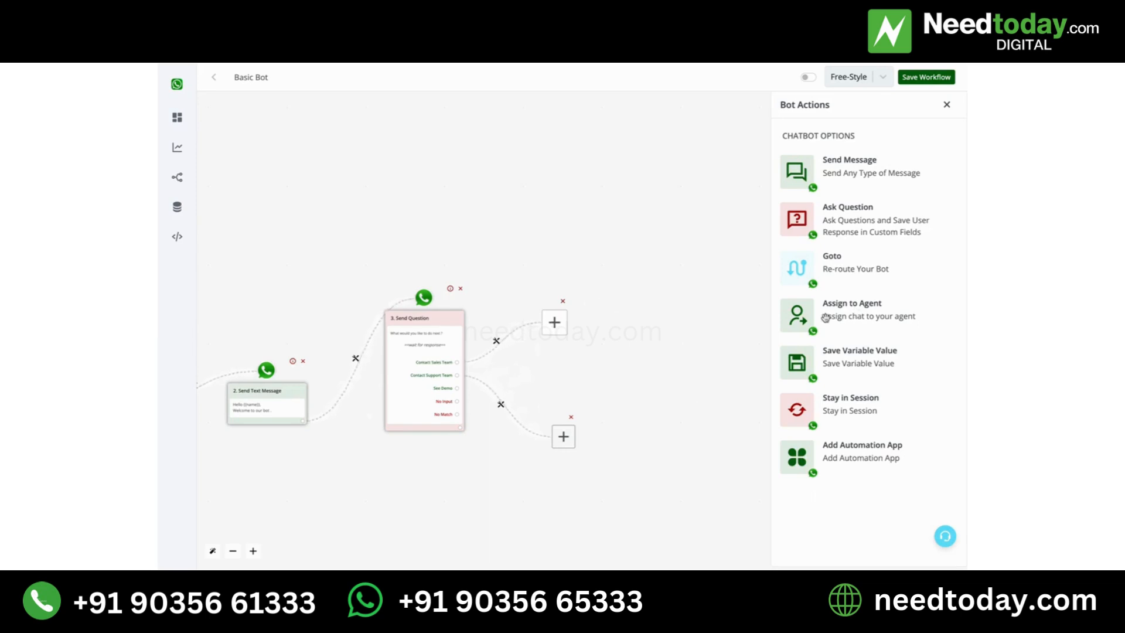
{"action": "left_click", "coordinate": [849, 313]}
{"action": "left_click", "coordinate": [925, 153]}
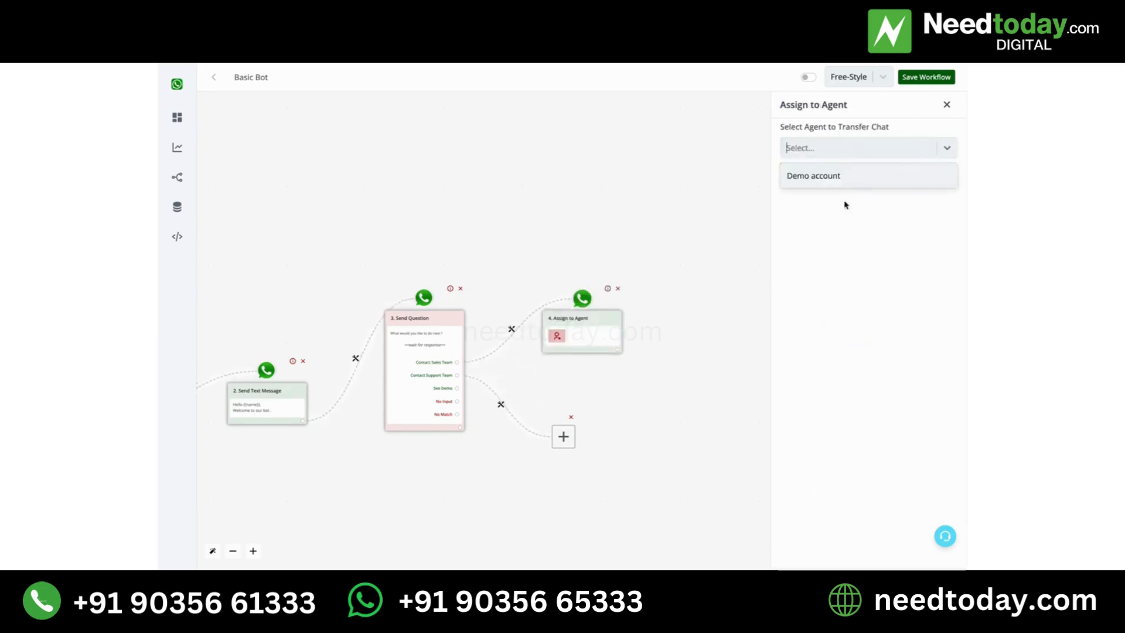
{"action": "left_click", "coordinate": [840, 177]}
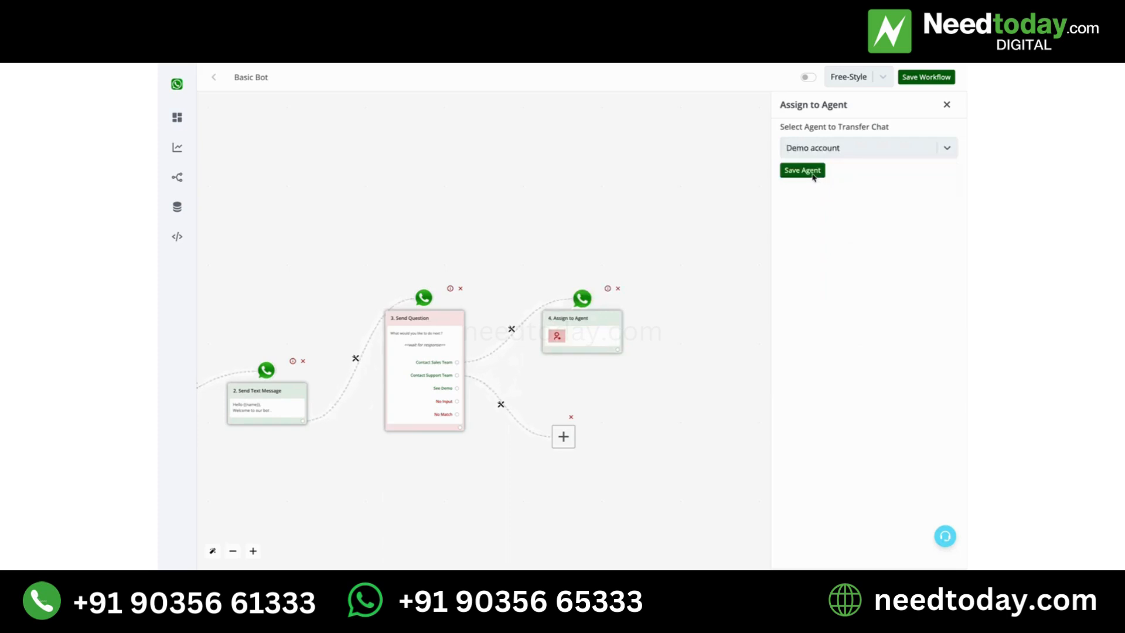
{"action": "left_click", "coordinate": [820, 173]}
{"action": "left_click_drag", "start_coordinate": [599, 331], "coordinate": [604, 273]}
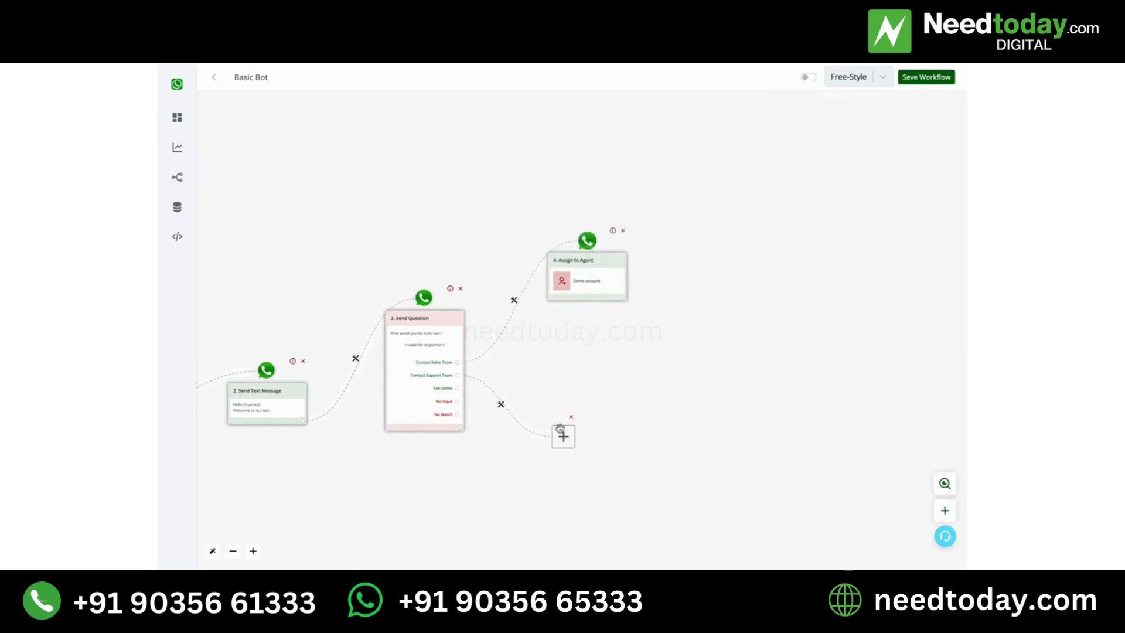
- Move the Contact Support Team next-action block higher and make it an Ask Question action of the Interactive Message type
{"action": "left_click_drag", "start_coordinate": [563, 436], "coordinate": [577, 389]}
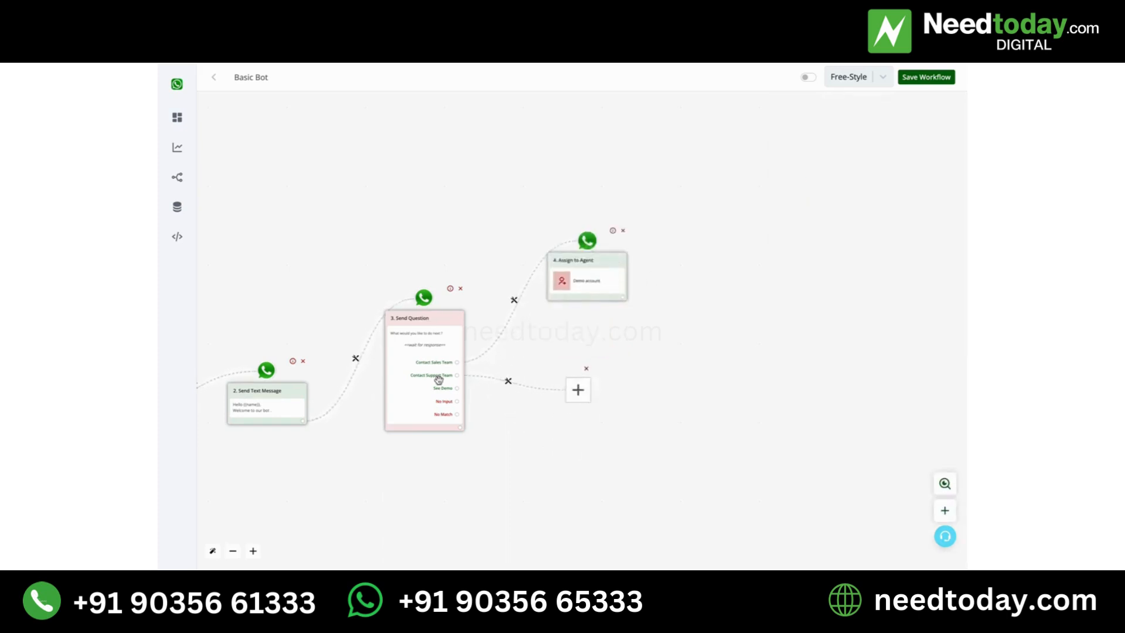
{"action": "left_click", "coordinate": [577, 389]}
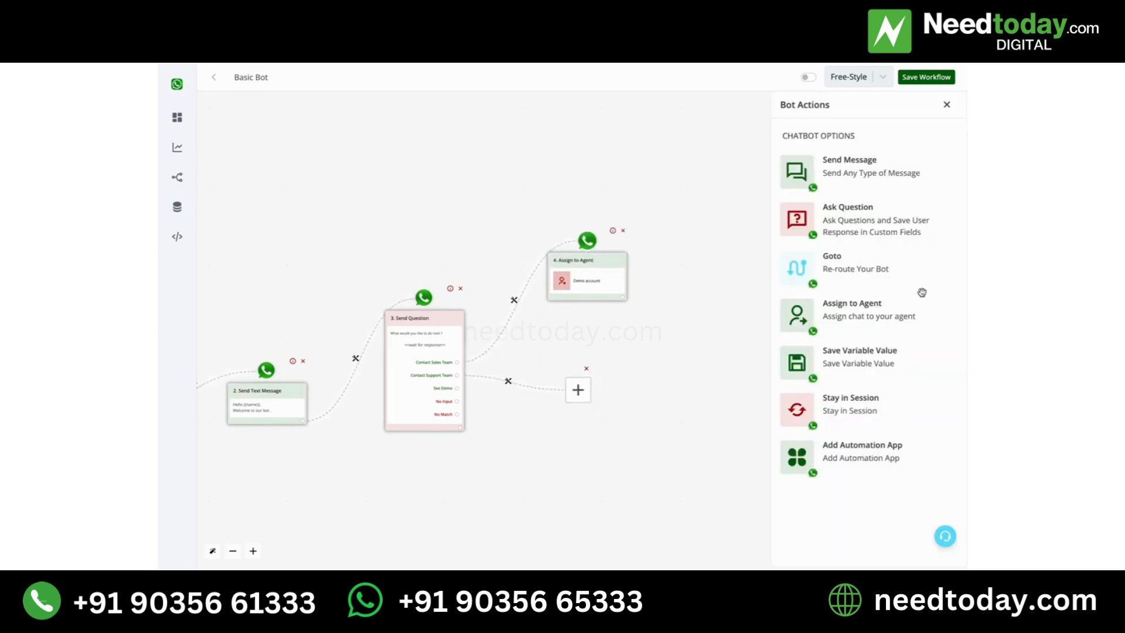
{"action": "left_click", "coordinate": [877, 221]}
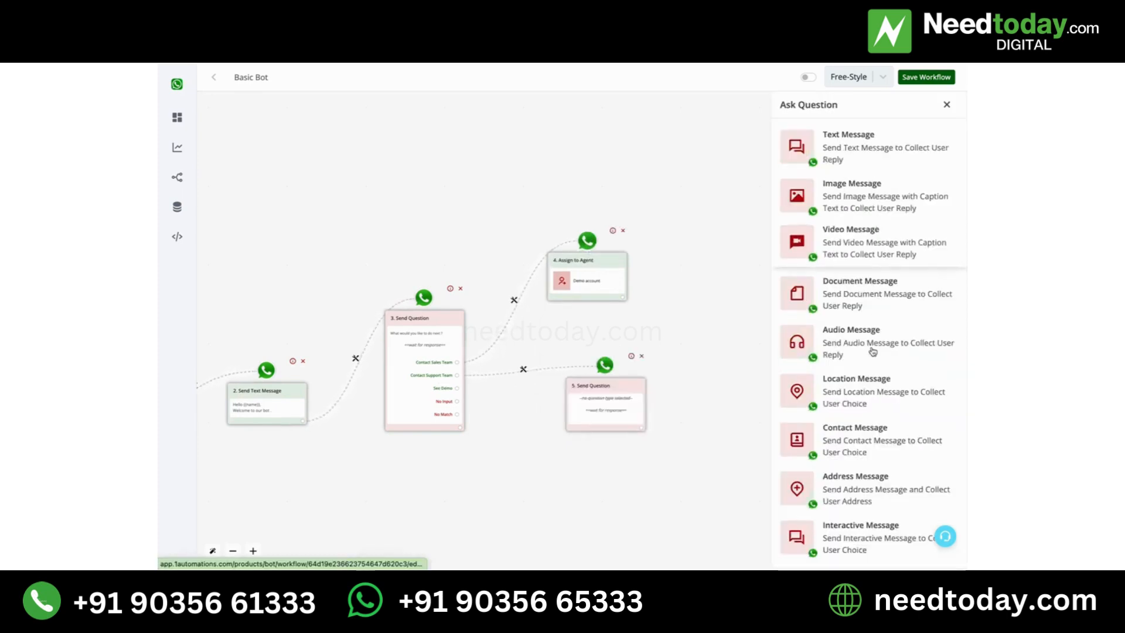
{"action": "left_click", "coordinate": [862, 533]}
- Enter "Are you a Free Or Paid User ?" as the body of the interactive question
{"action": "left_click", "coordinate": [848, 266]}
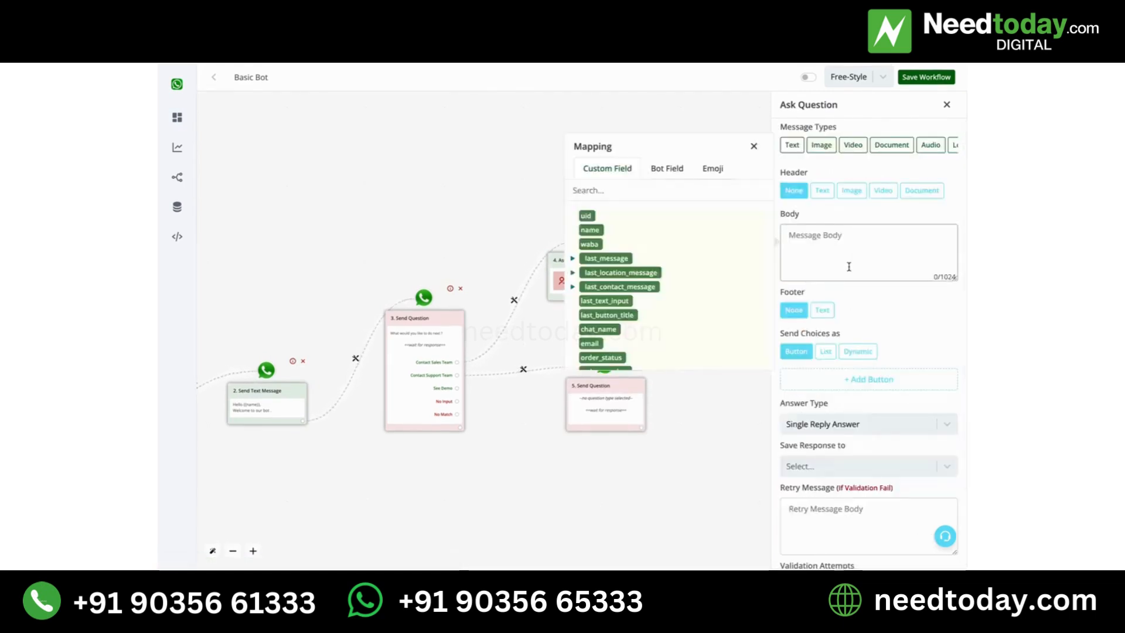
{"action": "type", "text": "Are you a "}
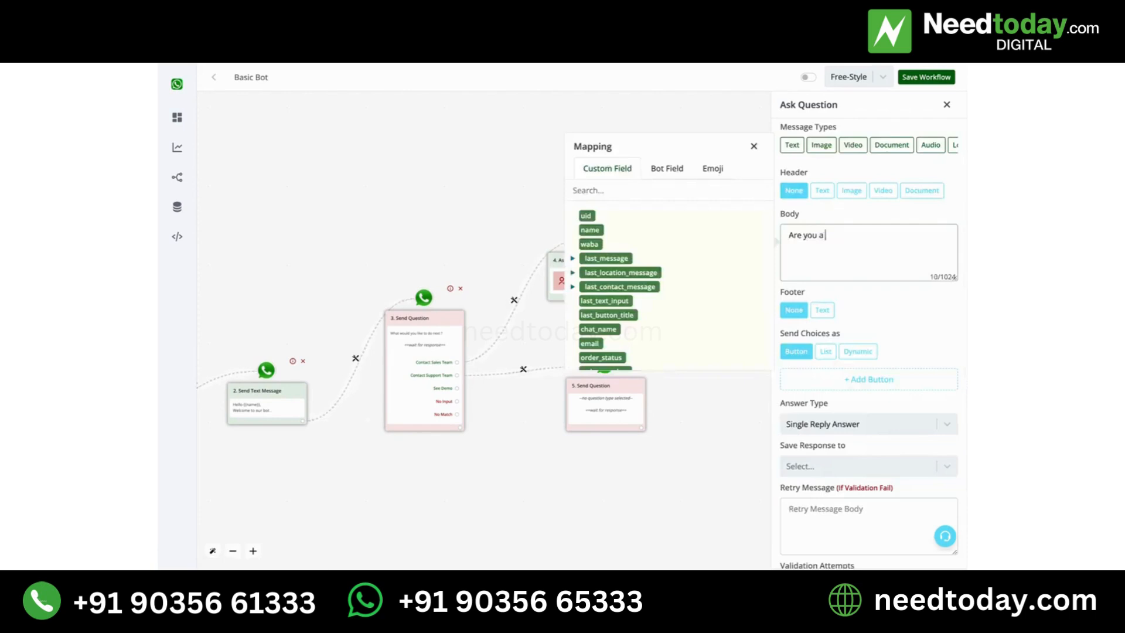
{"action": "type", "text": "Free Or Paid User ?"}
- Try the Button and List formats for the question's choices to compare them
{"action": "left_click", "coordinate": [829, 355]}
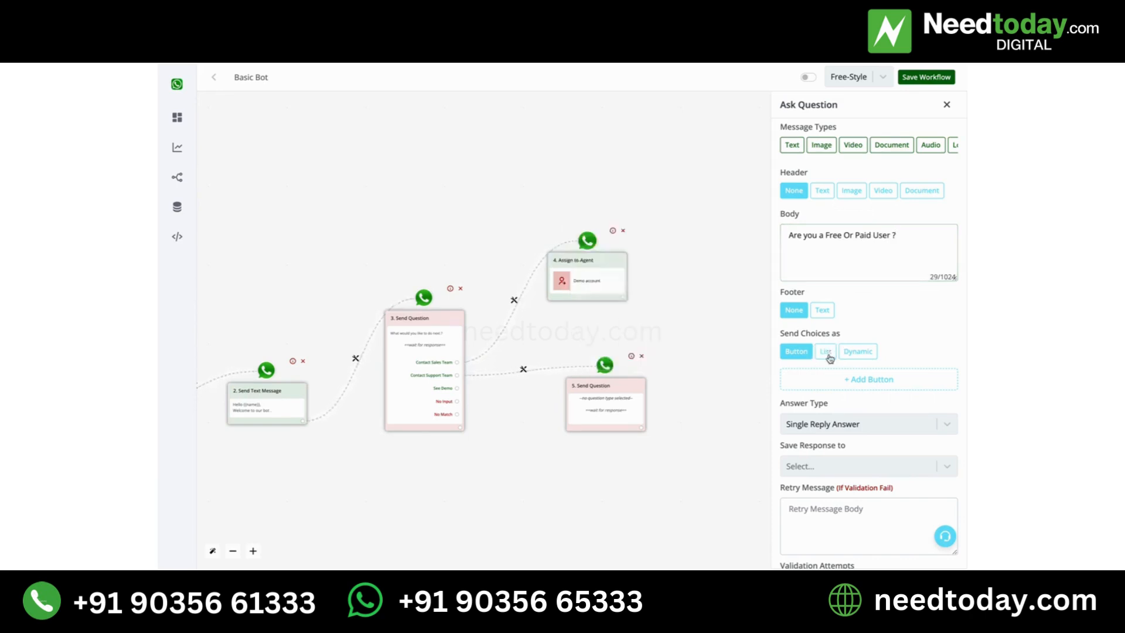
{"action": "left_click", "coordinate": [800, 358]}
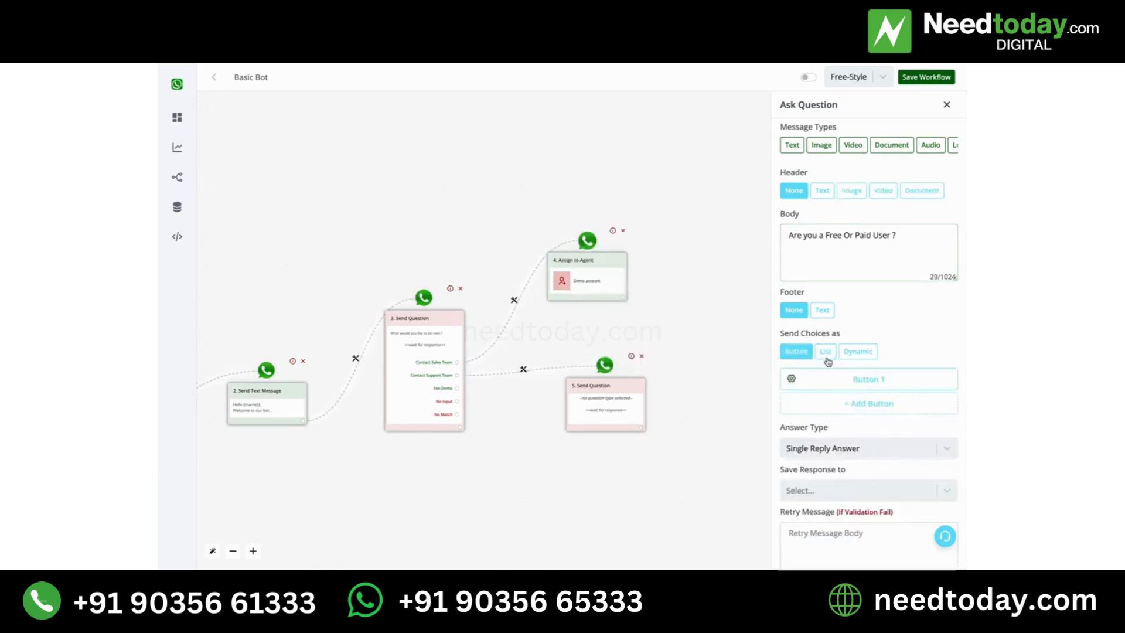
{"action": "left_click", "coordinate": [827, 355]}
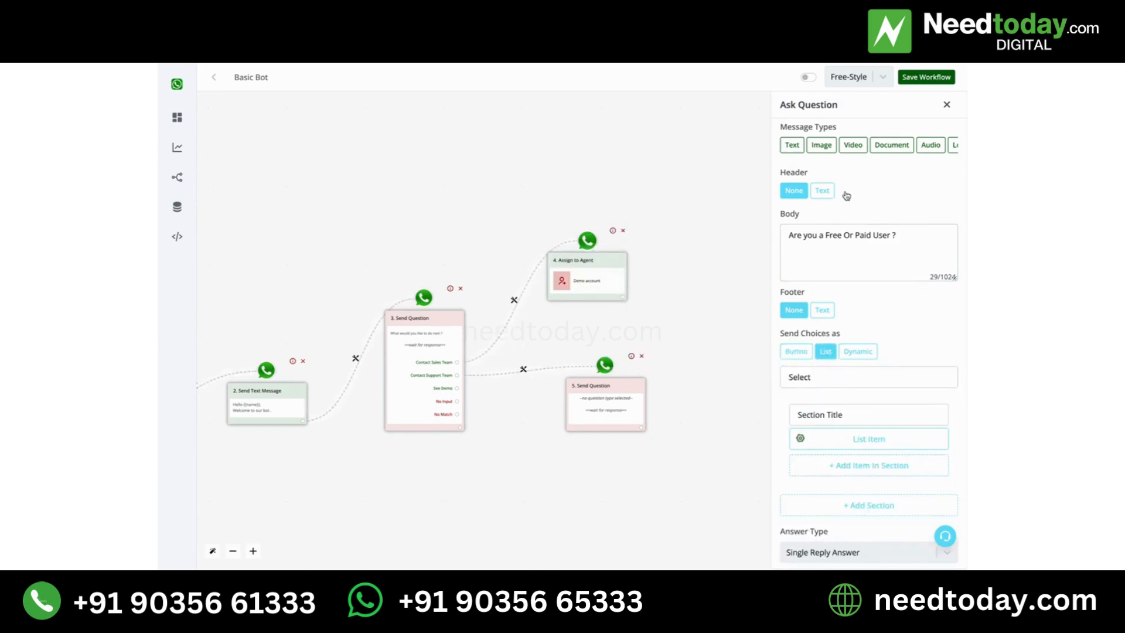
{"action": "left_click", "coordinate": [806, 352]}
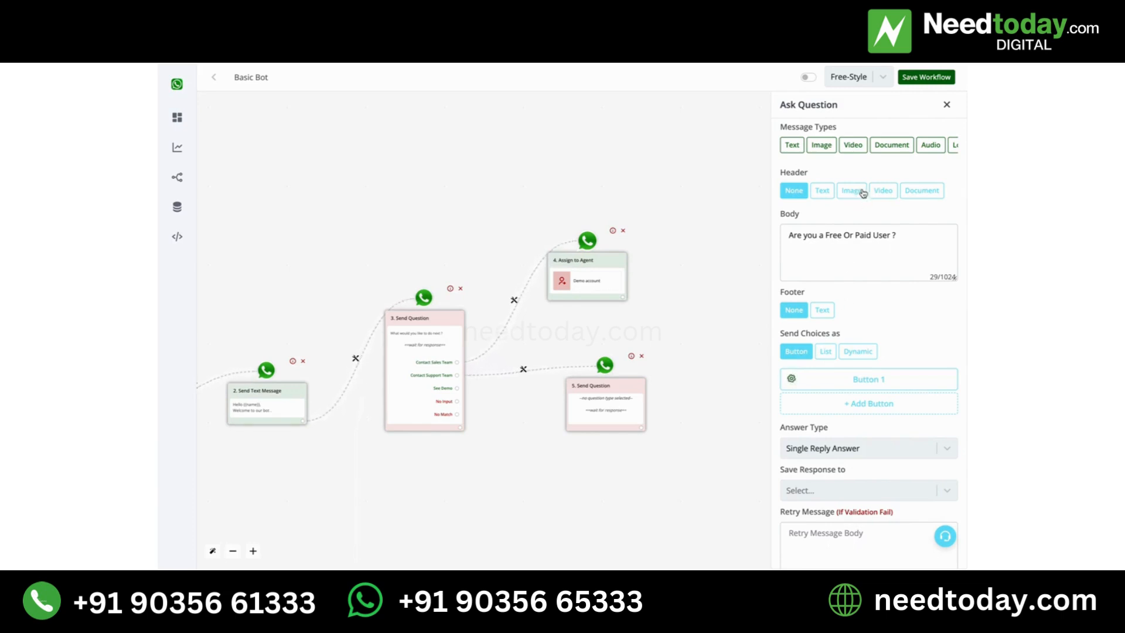
{"action": "left_click", "coordinate": [902, 235]}
{"action": "left_click_drag", "start_coordinate": [902, 236], "coordinate": [787, 230]}
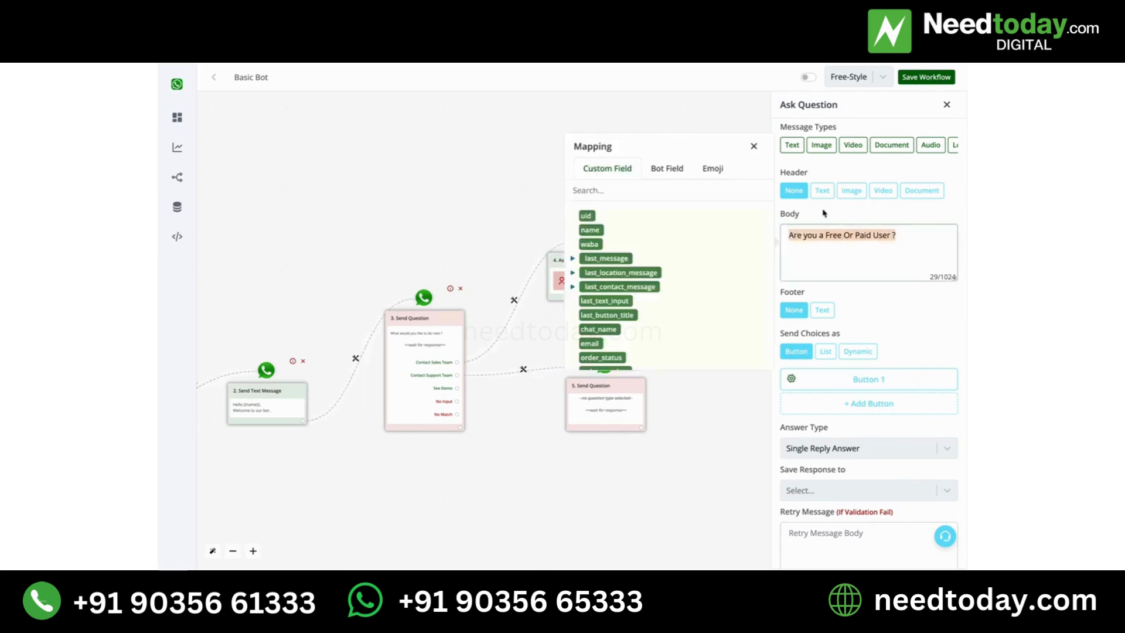
{"action": "left_click", "coordinate": [824, 213]}
- Send the question's choices as a List and add a second item to its first section
{"action": "left_click", "coordinate": [832, 352]}
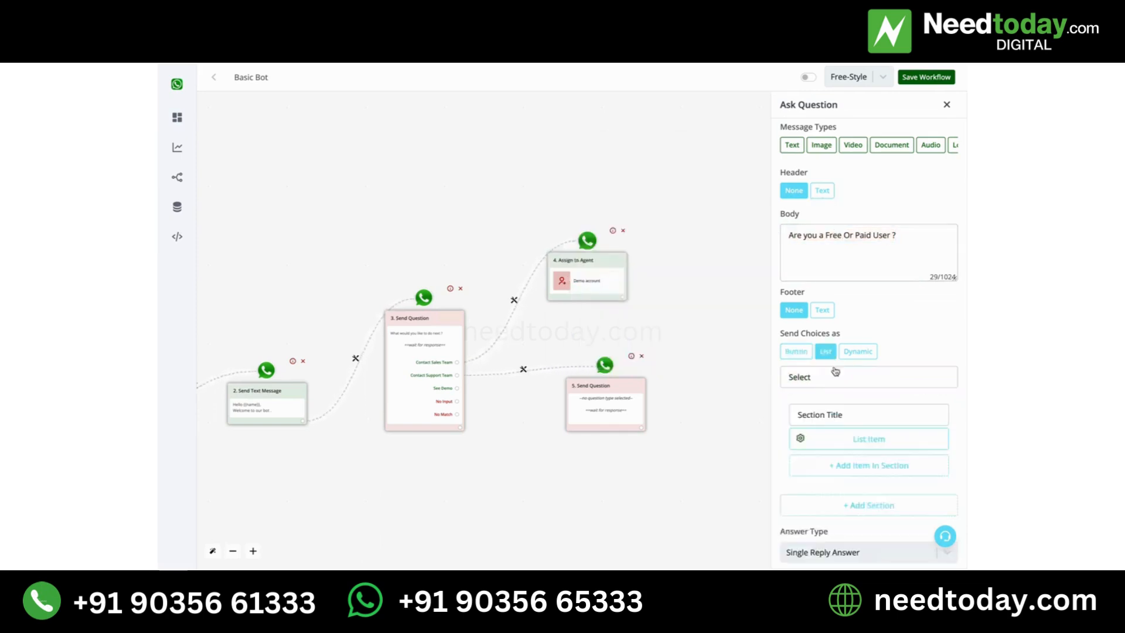
{"action": "left_click", "coordinate": [866, 471]}
{"action": "scroll", "coordinate": [866, 473], "scroll_direction": "down", "scroll_amount": 1}
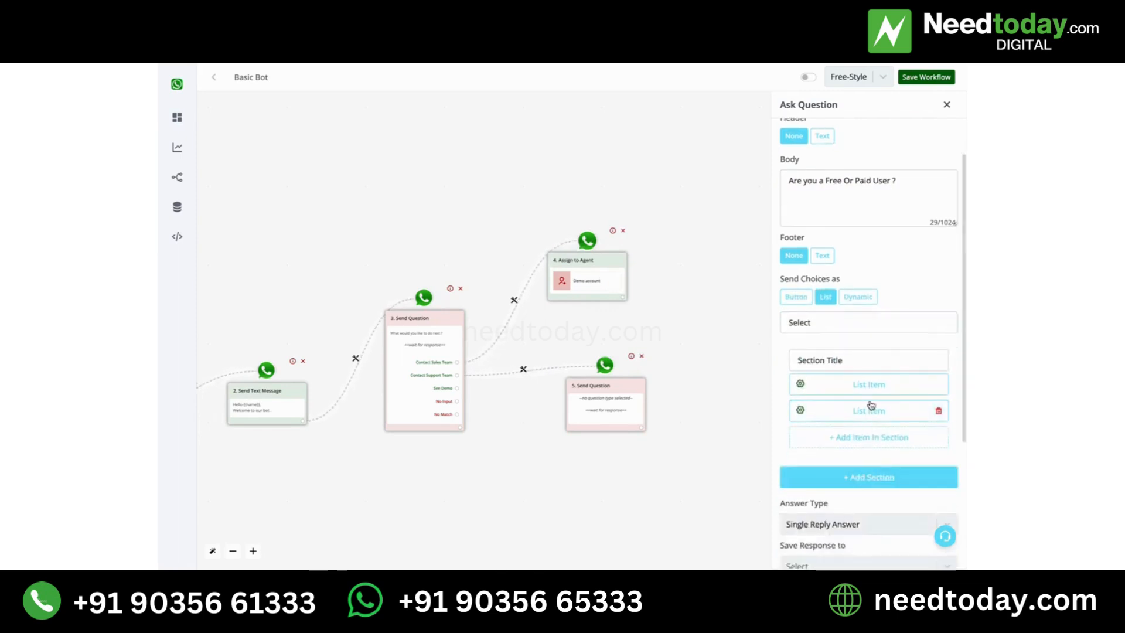
- Clear the first section's title and the list's button text
{"action": "left_click", "coordinate": [852, 361]}
{"action": "key", "text": "BackSpace"}
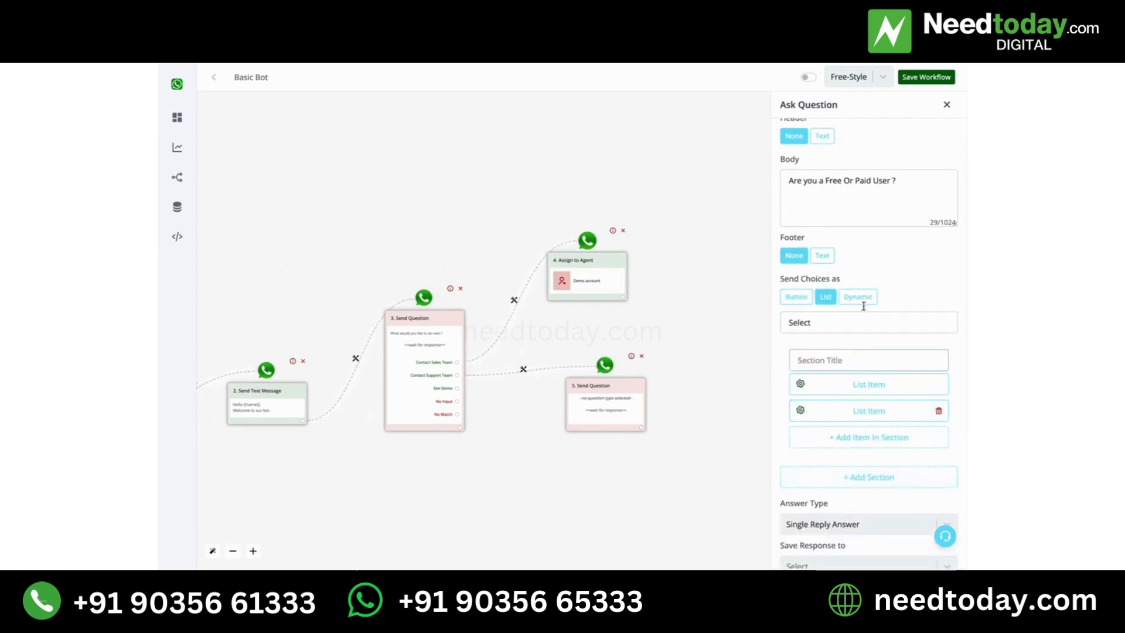
{"action": "left_click", "coordinate": [862, 327]}
{"action": "key", "text": "BackSpace"}
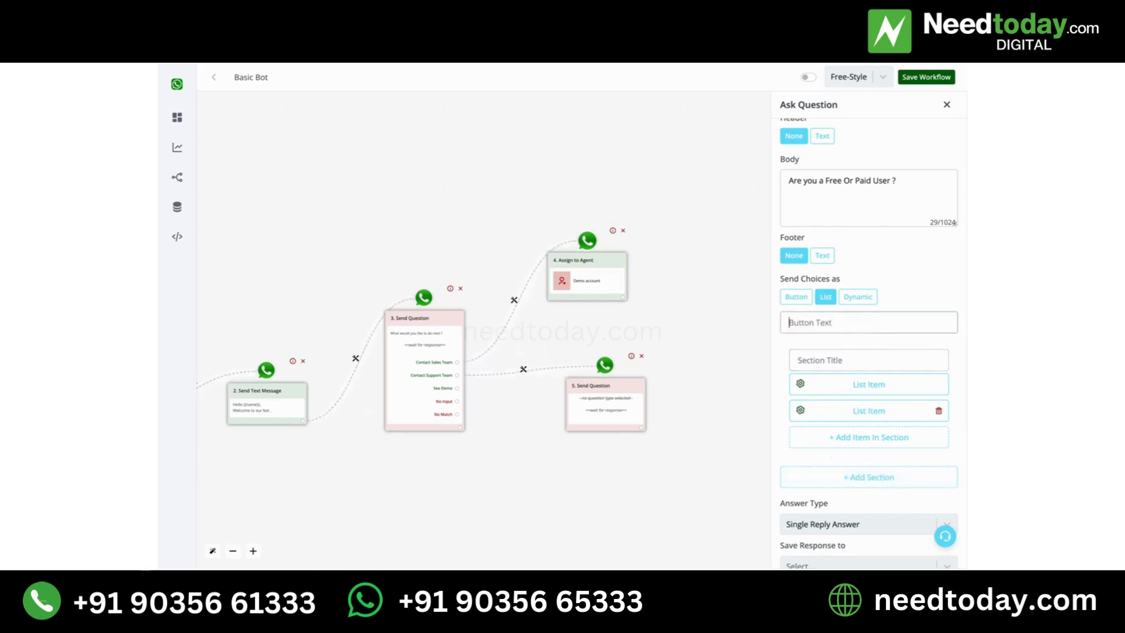
- Add a second list section with two items and clear its section title
{"action": "left_click", "coordinate": [882, 482]}
{"action": "scroll", "coordinate": [878, 477], "scroll_direction": "down", "scroll_amount": 2}
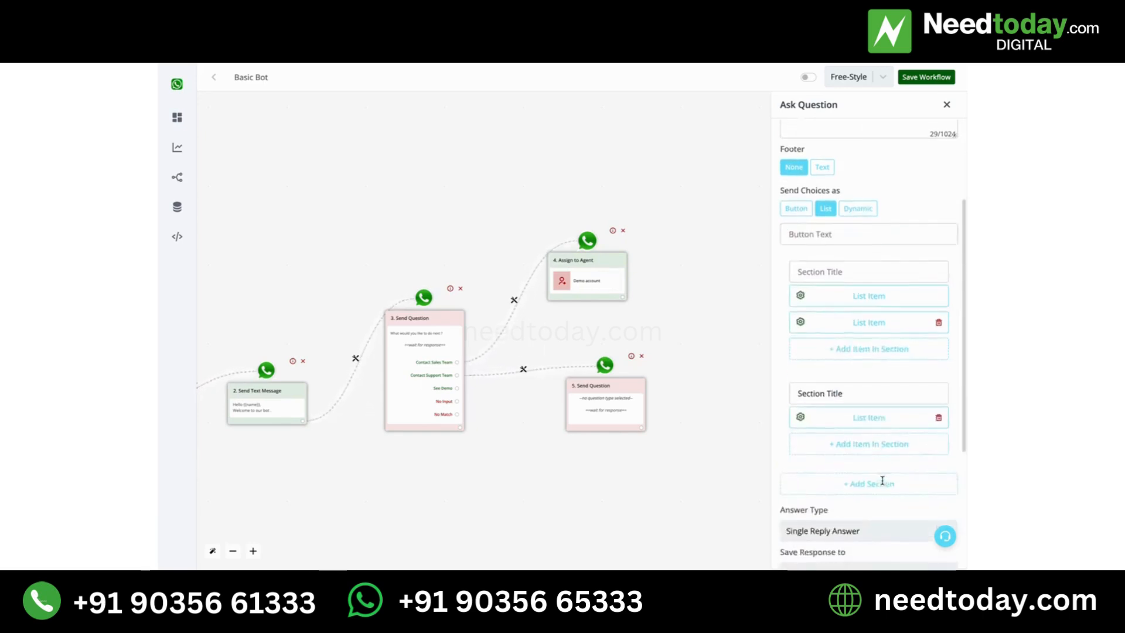
{"action": "left_click", "coordinate": [874, 443]}
{"action": "left_click", "coordinate": [861, 388]}
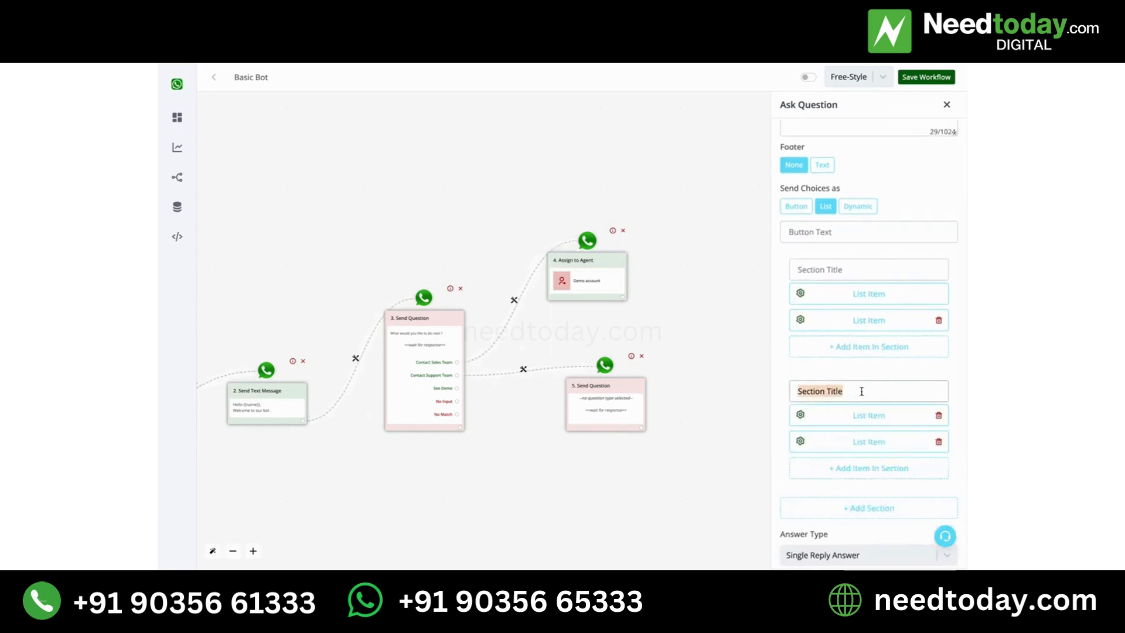
{"action": "key", "text": "BackSpace"}
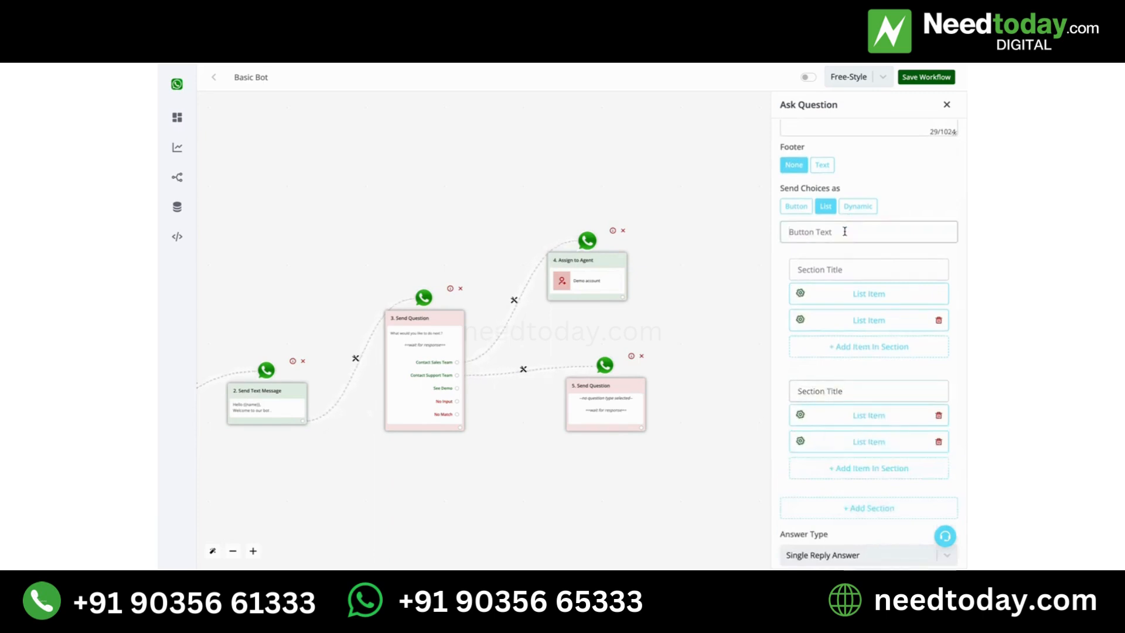
- Save the list question, shift its block slightly sideways on the canvas and save the workflow
{"action": "left_click", "coordinate": [816, 232]}
{"action": "scroll", "coordinate": [828, 232], "scroll_direction": "up", "scroll_amount": 3}
{"action": "scroll", "coordinate": [912, 369], "scroll_direction": "down", "scroll_amount": 8}
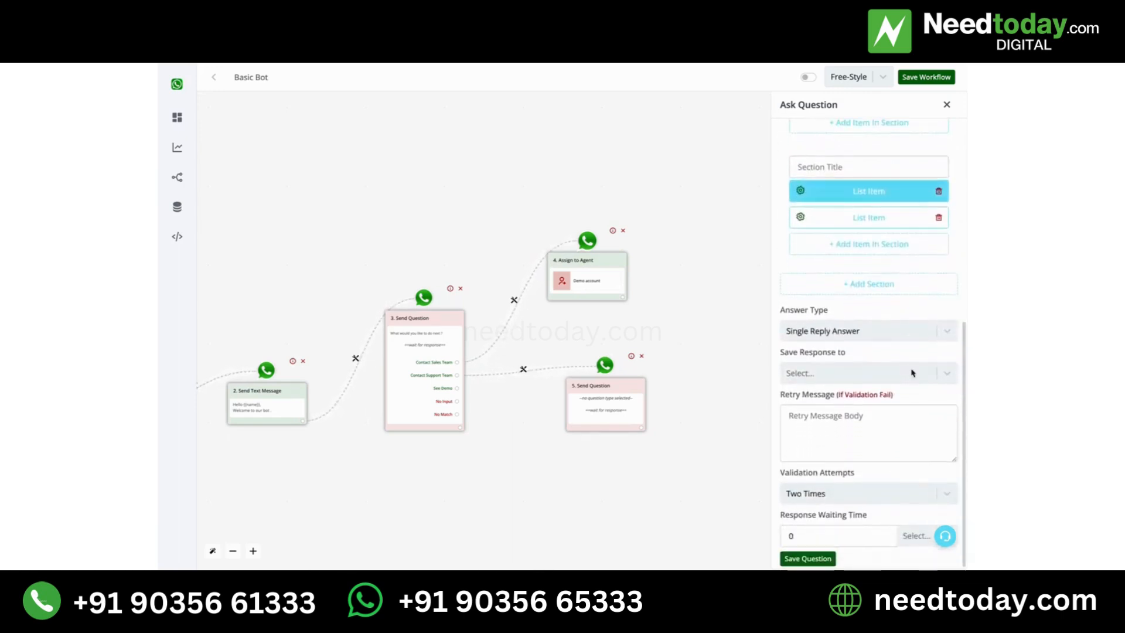
{"action": "left_click", "coordinate": [815, 558]}
{"action": "left_click_drag", "start_coordinate": [615, 389], "coordinate": [651, 383]}
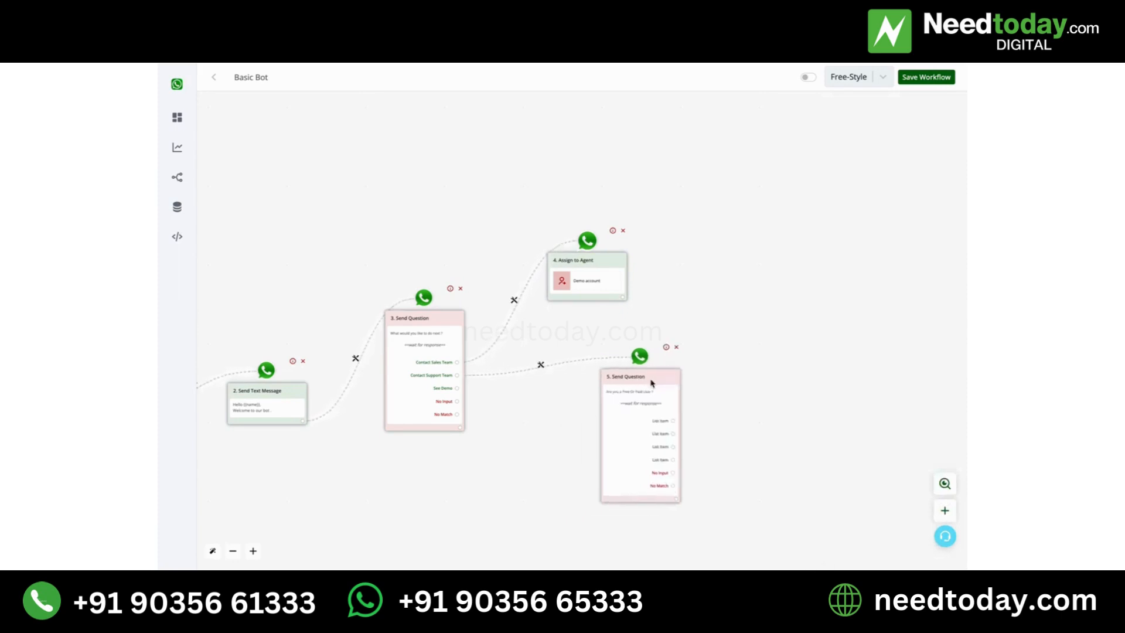
{"action": "left_click", "coordinate": [922, 82]}
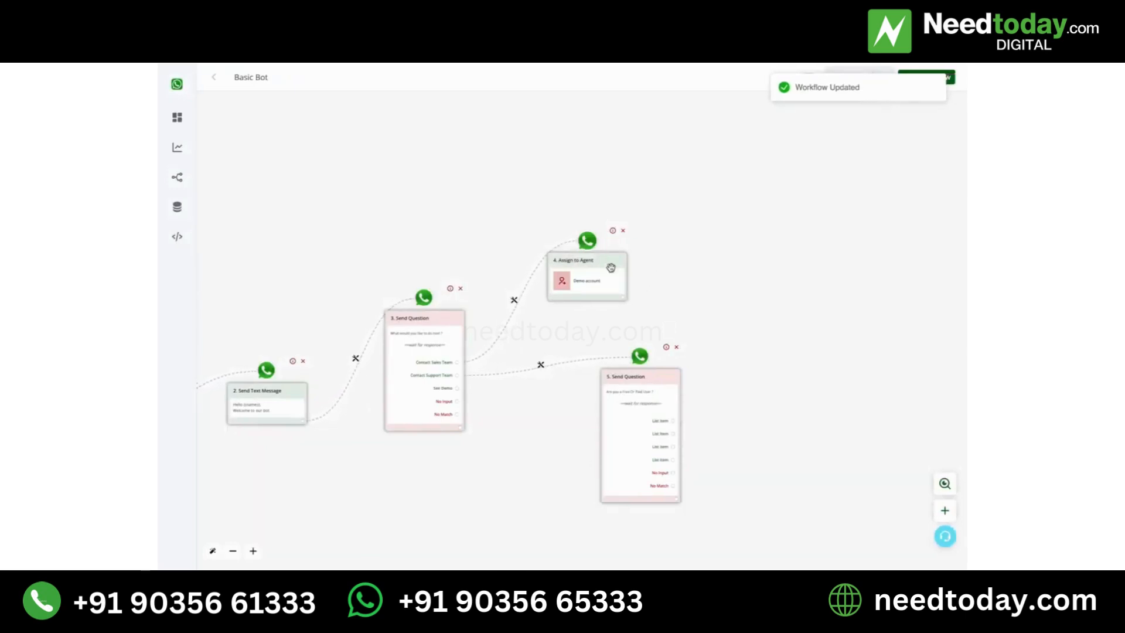
- Move the Assign to Agent and list question blocks up and further from the first question, and switch the workflow on
{"action": "left_click_drag", "start_coordinate": [598, 297], "coordinate": [618, 278]}
{"action": "left_click_drag", "start_coordinate": [628, 401], "coordinate": [674, 349]}
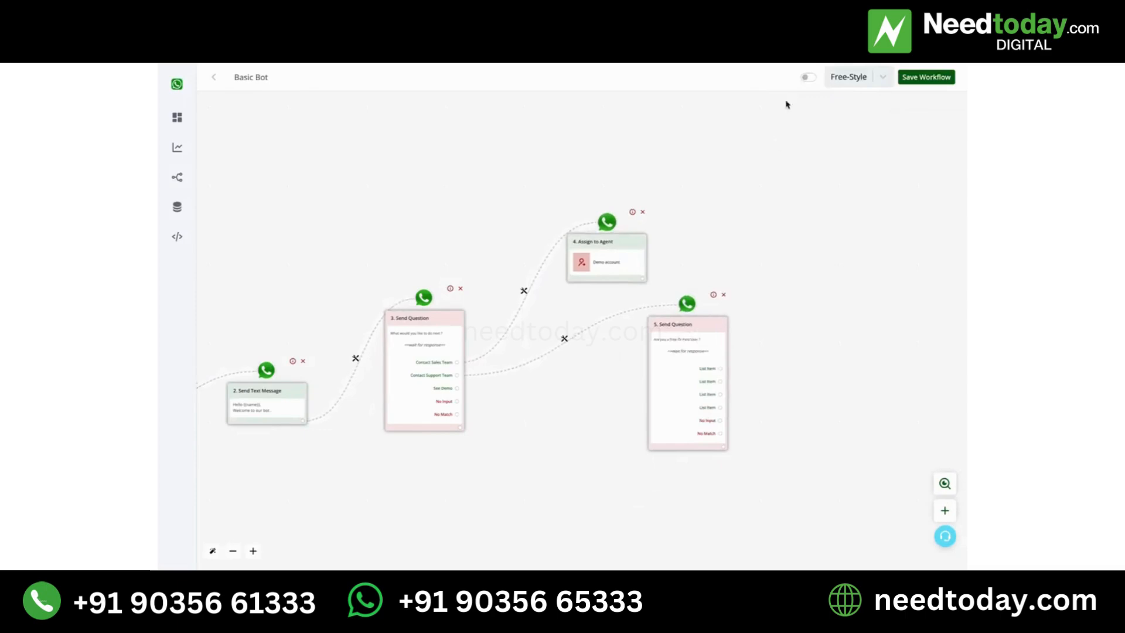
{"action": "left_click", "coordinate": [809, 78]}
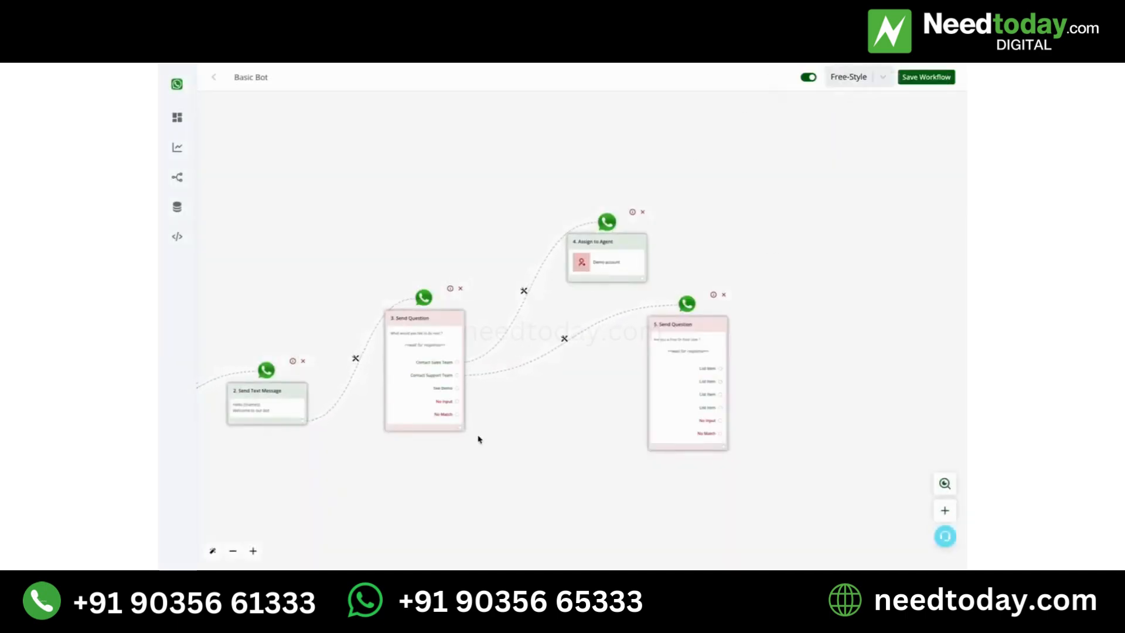
- Add an empty next-action block for the See Demo choice and place it below the list question block
{"action": "left_click_drag", "start_coordinate": [469, 499], "coordinate": [588, 461]}
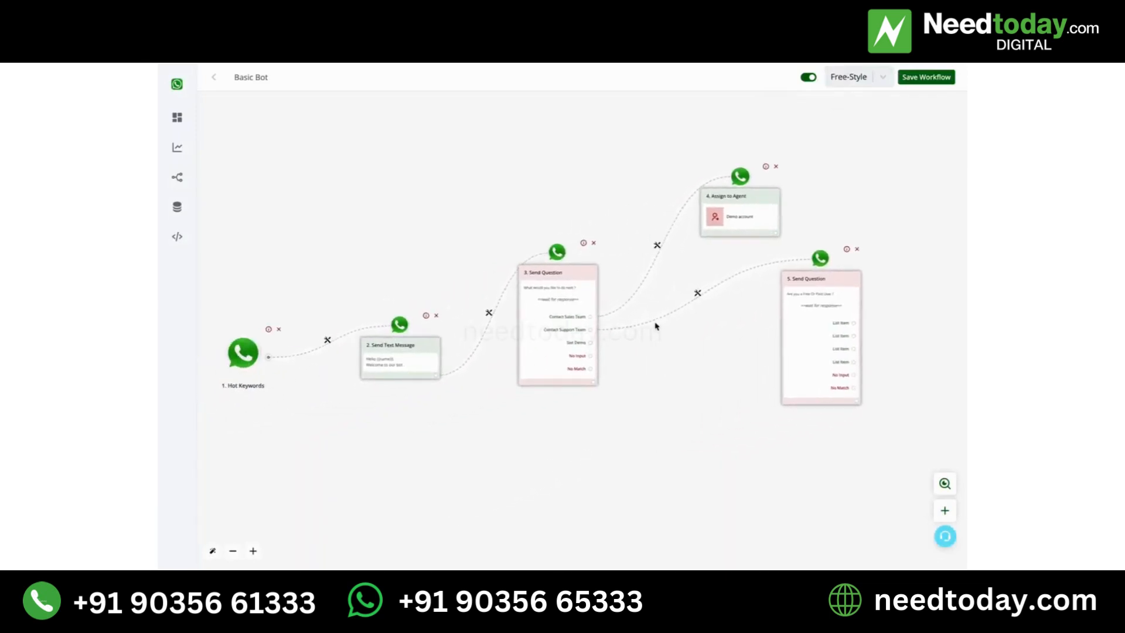
{"action": "left_click", "coordinate": [592, 343]}
{"action": "left_click_drag", "start_coordinate": [708, 439], "coordinate": [575, 484]}
{"action": "left_click_drag", "start_coordinate": [554, 324], "coordinate": [654, 564]}
{"action": "scroll", "coordinate": [608, 294], "scroll_direction": "down", "scroll_amount": 5}
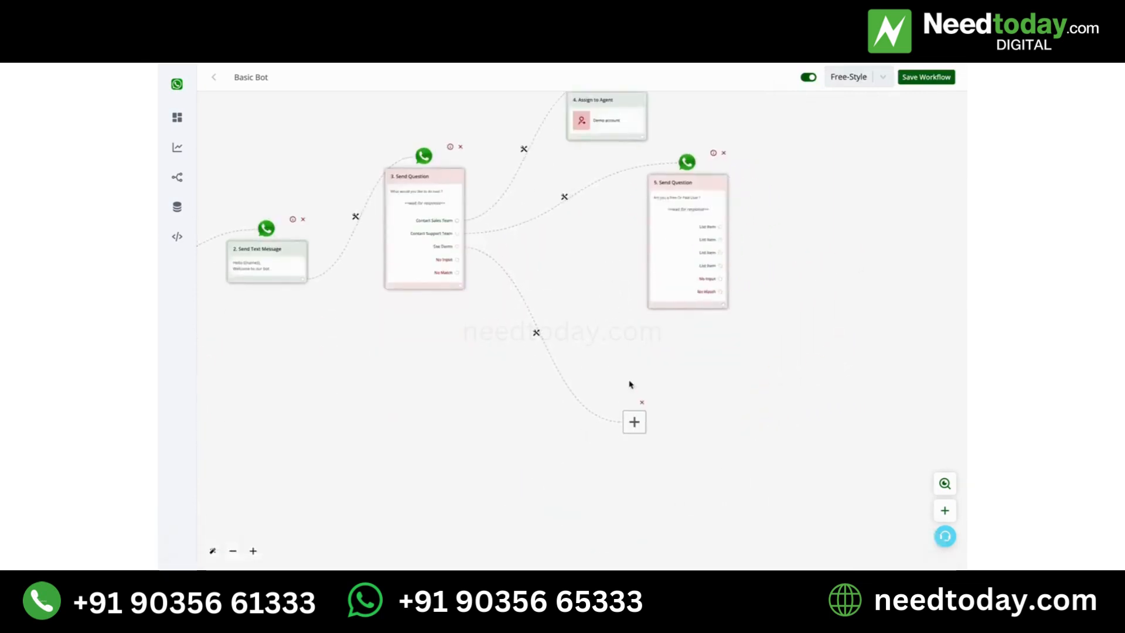
- Make the See Demo block a Send Message action with the text message "Test" and save it
{"action": "left_click", "coordinate": [633, 417]}
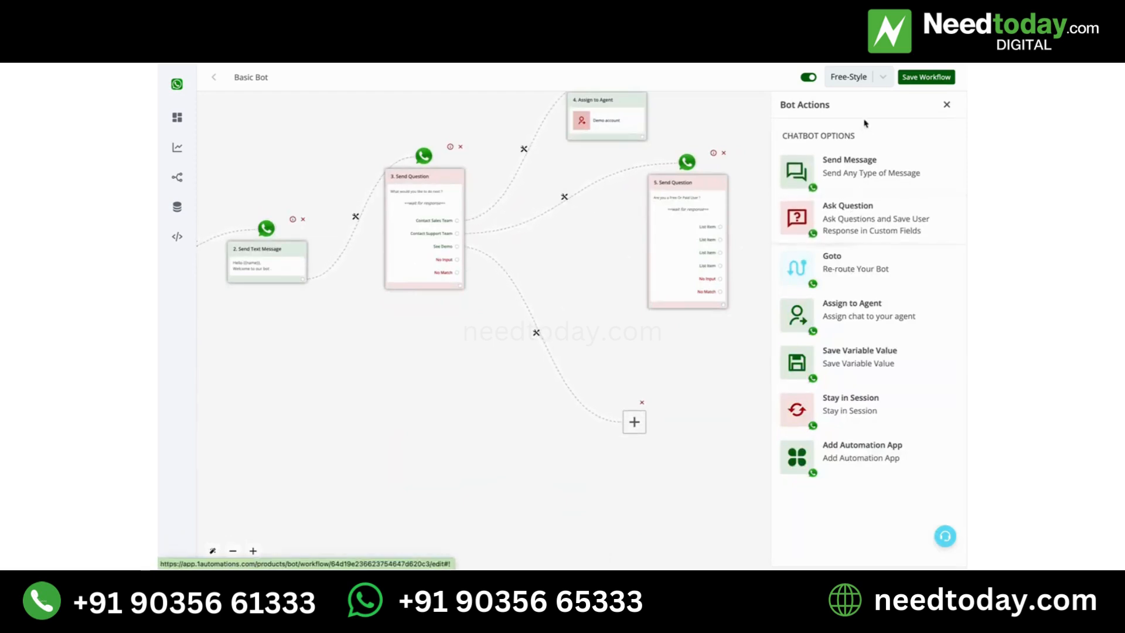
{"action": "left_click", "coordinate": [851, 159]}
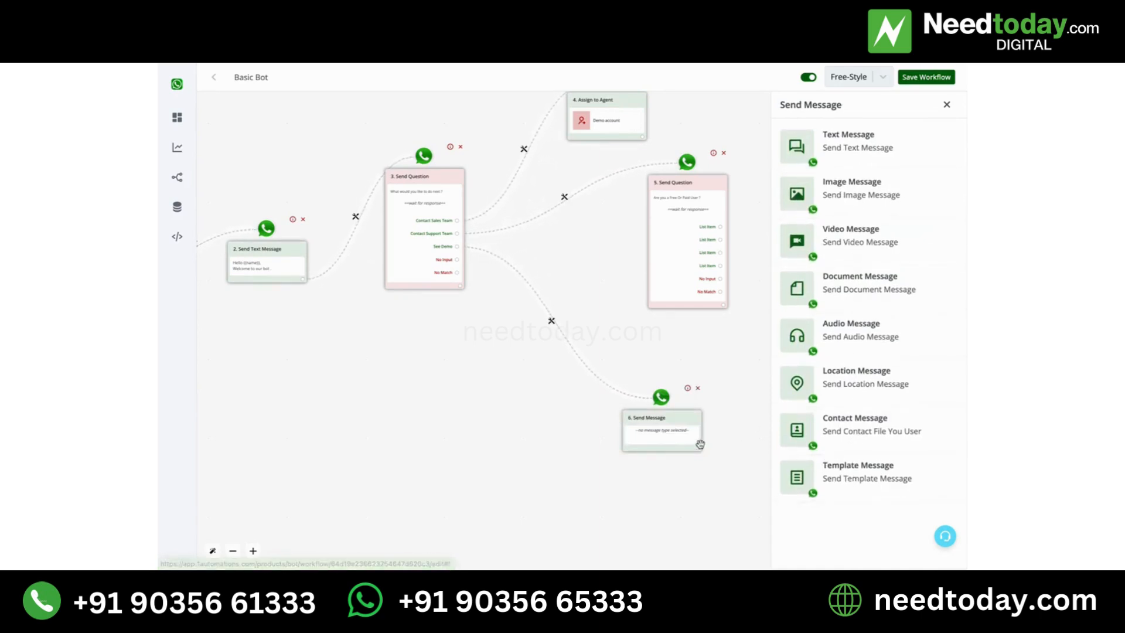
{"action": "left_click", "coordinate": [893, 152]}
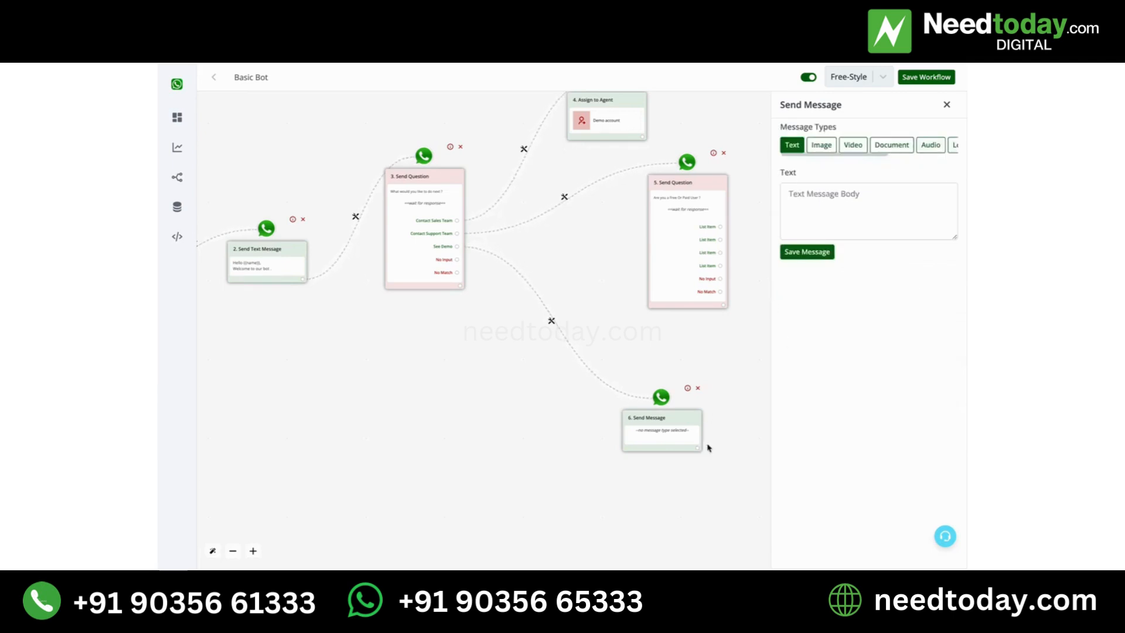
{"action": "left_click", "coordinate": [818, 211]}
{"action": "type", "text": "Te"}
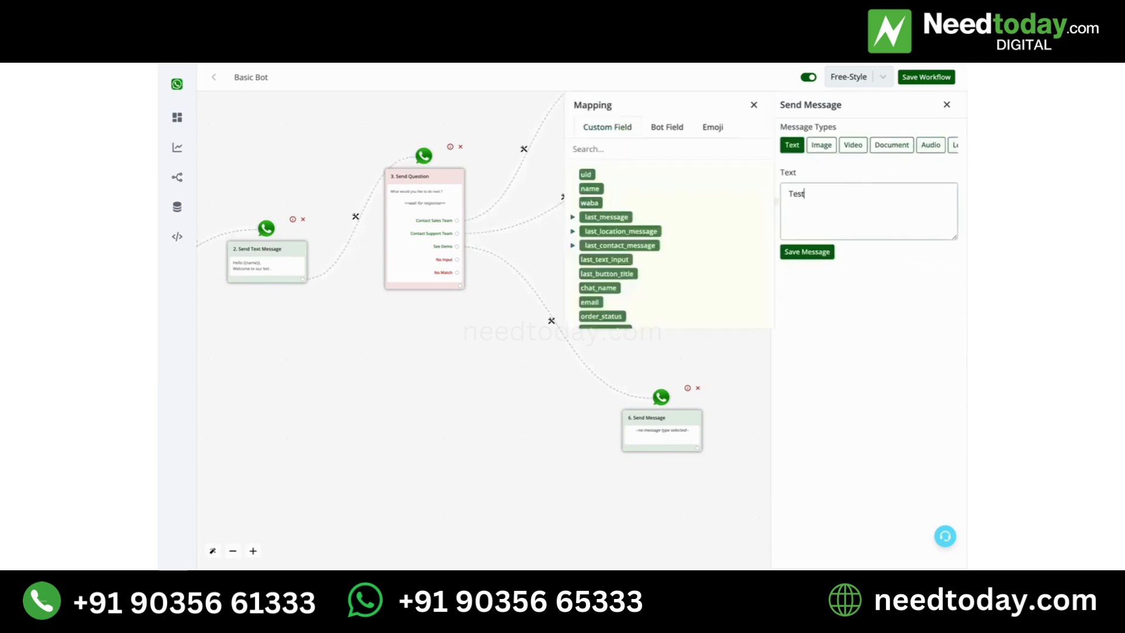
{"action": "type", "text": "st"}
{"action": "left_click", "coordinate": [816, 253]}
- Add a next action after the "Test" message and make it an Ask Question action of the Text Message type
{"action": "left_click", "coordinate": [697, 448]}
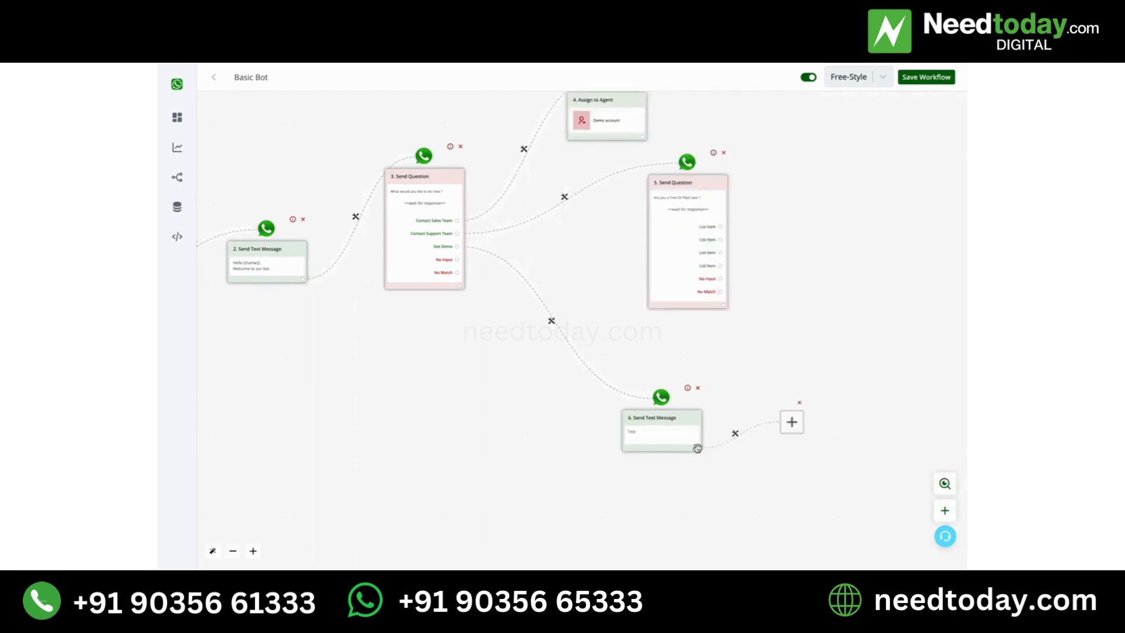
{"action": "left_click", "coordinate": [554, 322]}
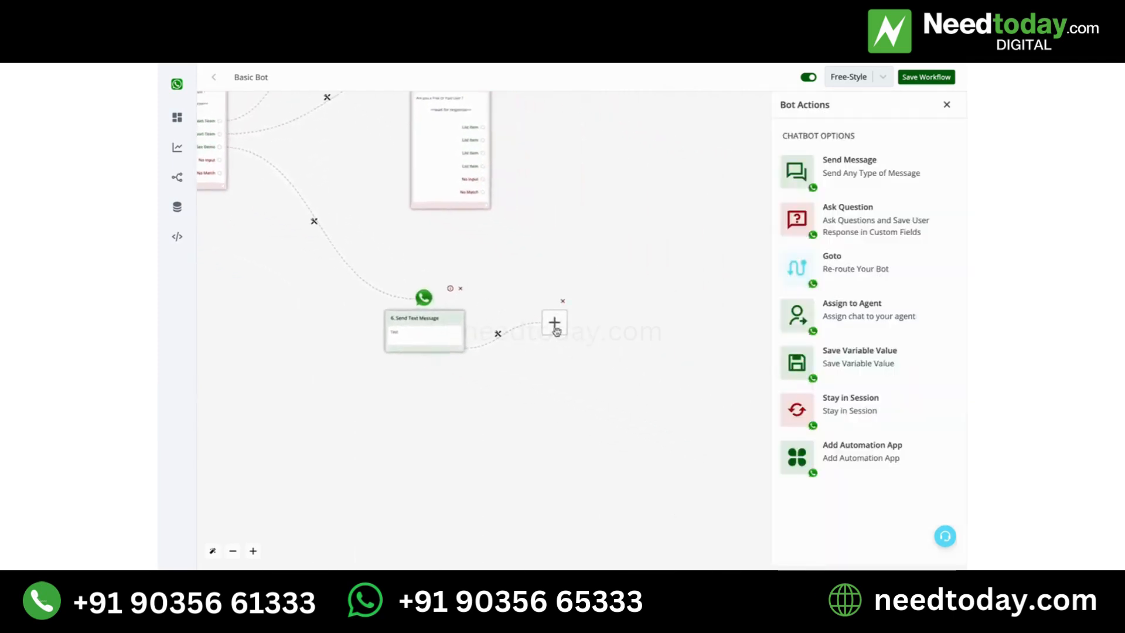
{"action": "left_click", "coordinate": [890, 230]}
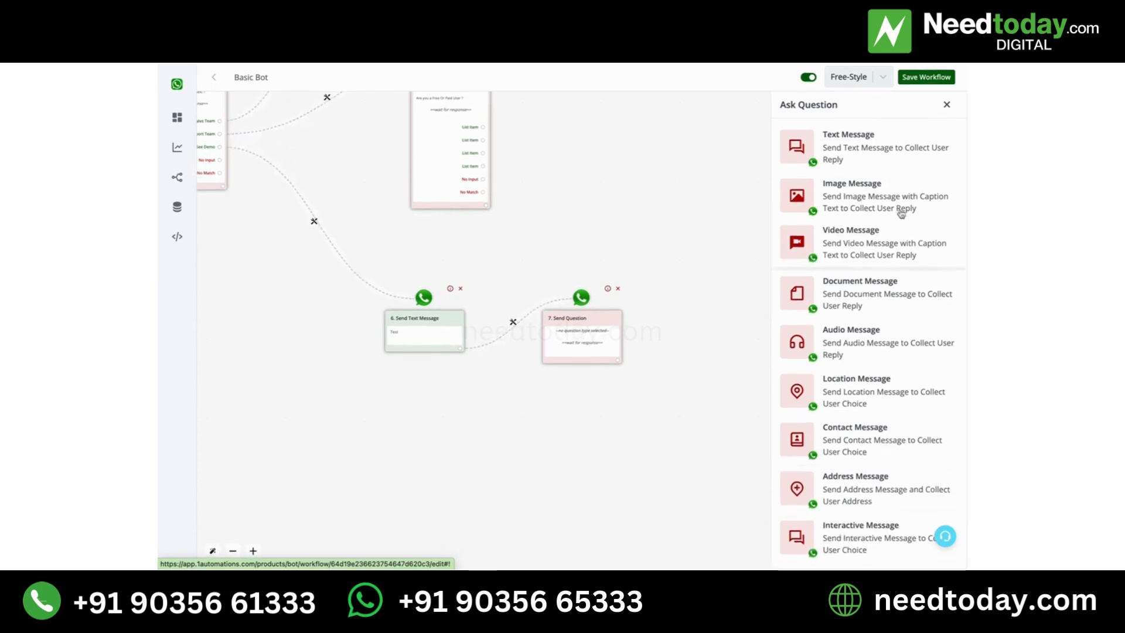
{"action": "left_click", "coordinate": [838, 143]}
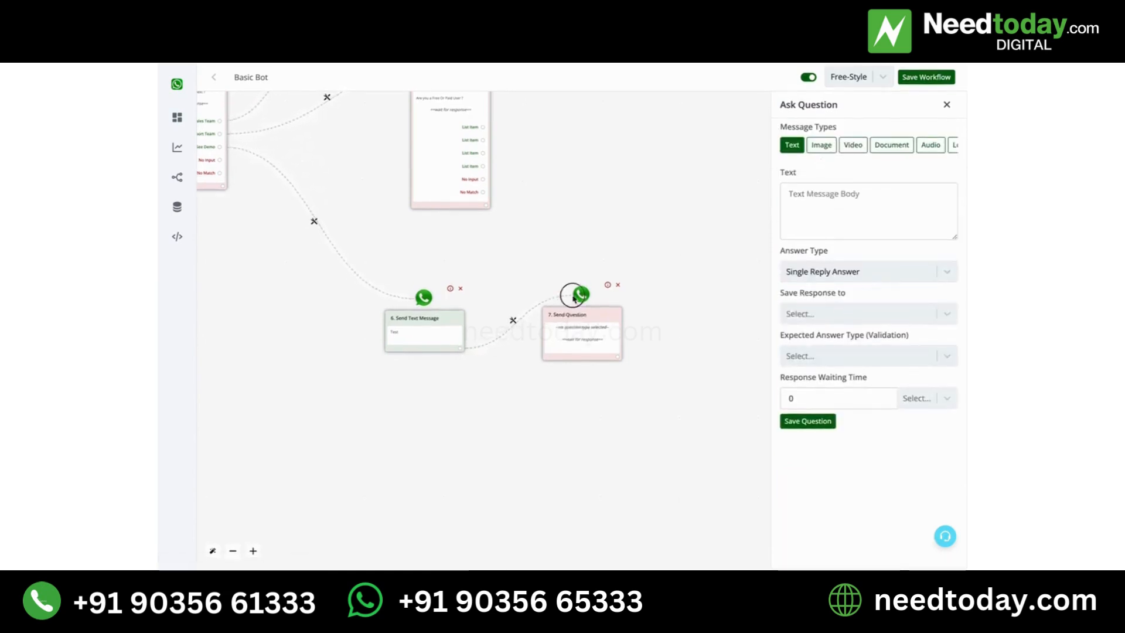
- Enter "Kindly send your photo ?" as the question text and point out the Expected Answer Type (Validation) setting
{"action": "left_click", "coordinate": [855, 232]}
{"action": "type", "text": "K"}
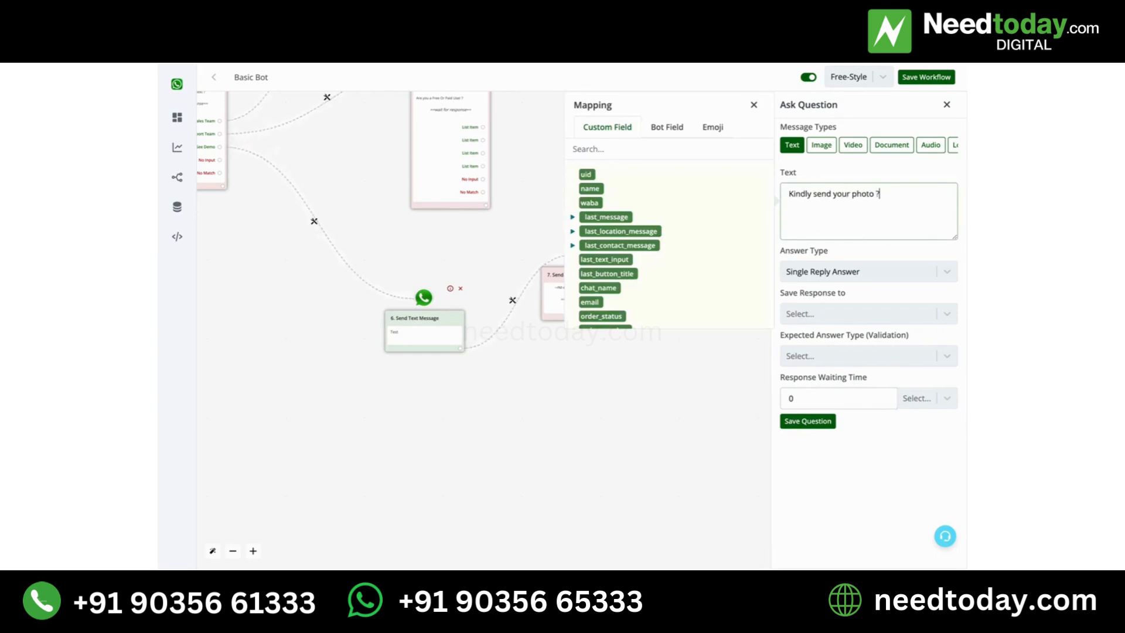
{"action": "left_click", "coordinate": [796, 337]}
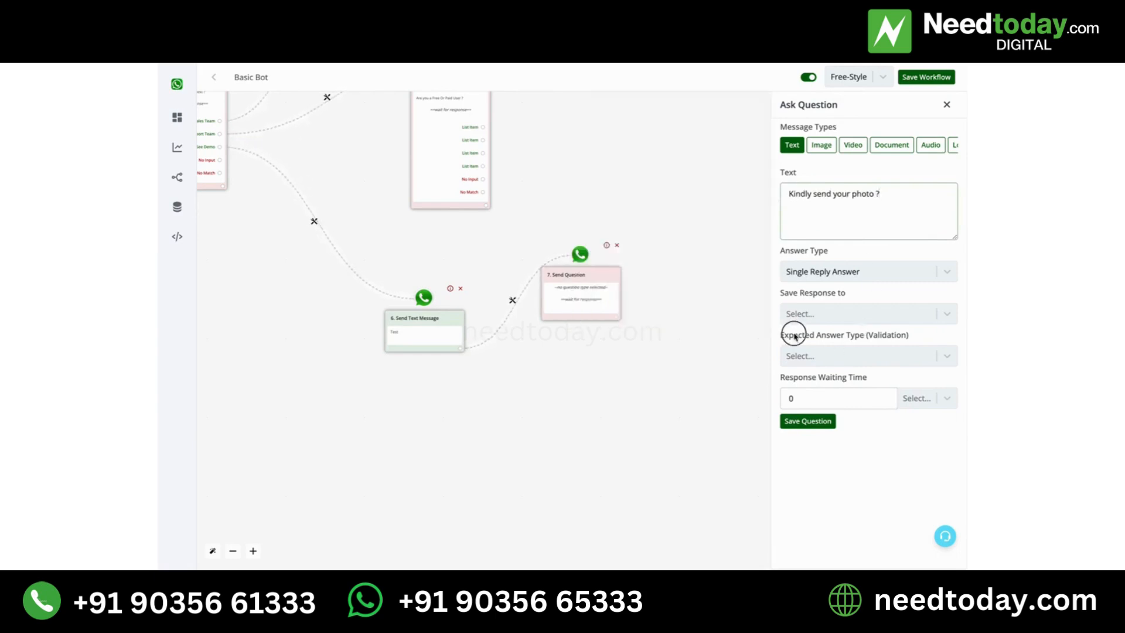
{"action": "triple_click", "coordinate": [796, 336]}
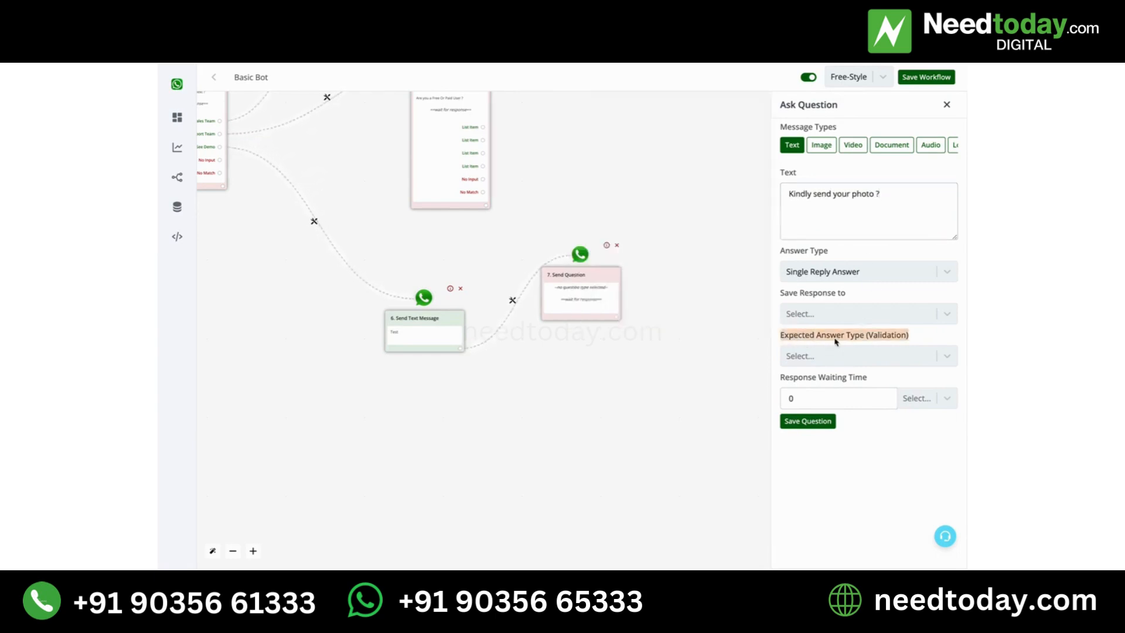
- Set the photo question's expected answer type to Image with the retry message "Kindly send an image" and keep the validation attempts at Two Times
{"action": "left_click", "coordinate": [889, 354]}
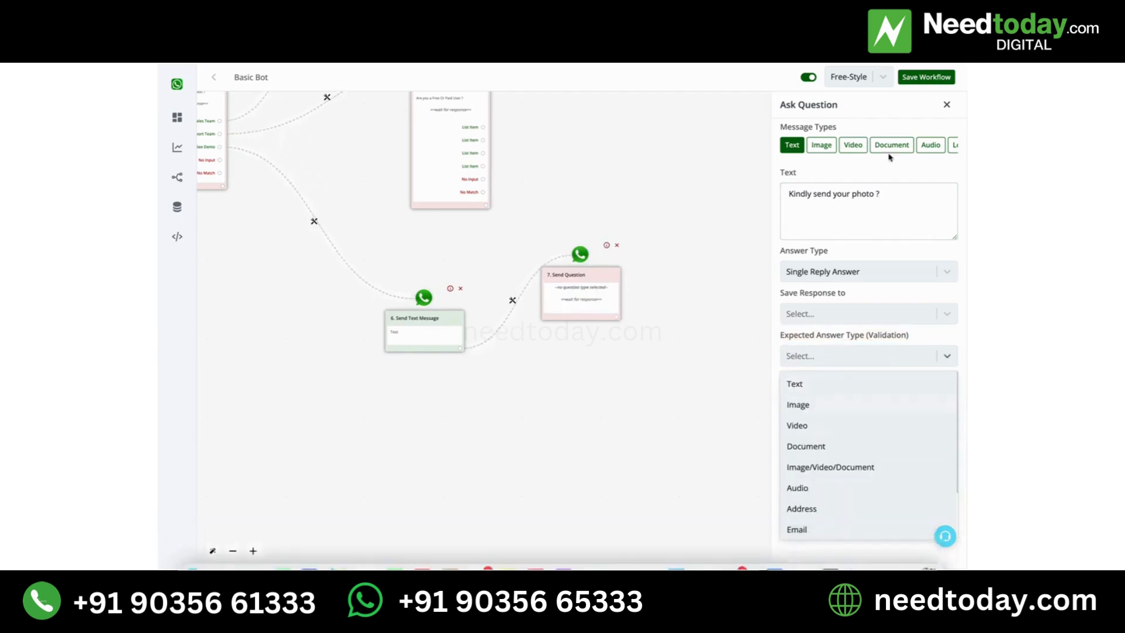
{"action": "left_click", "coordinate": [826, 403]}
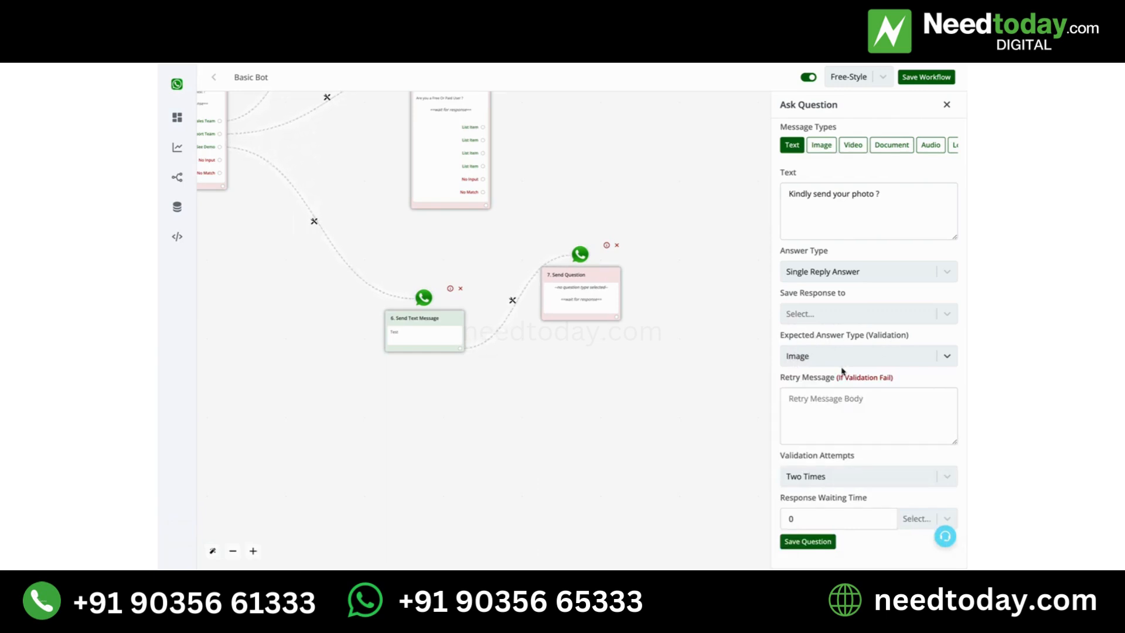
{"action": "left_click", "coordinate": [828, 411]}
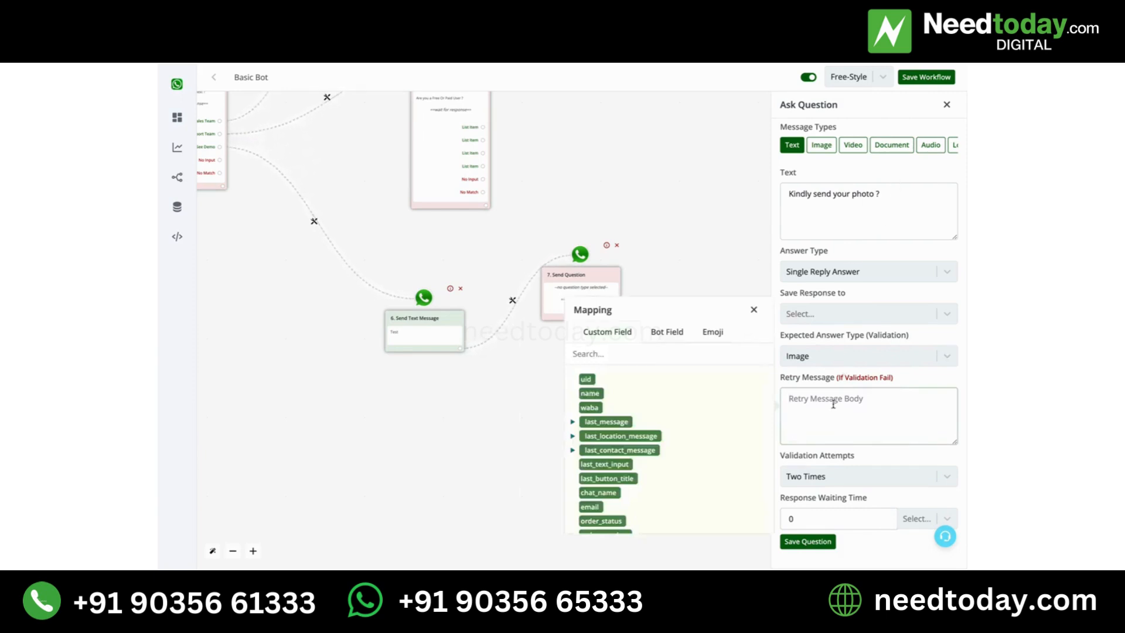
{"action": "type", "text": "Kindly send an image"}
{"action": "left_click", "coordinate": [827, 475]}
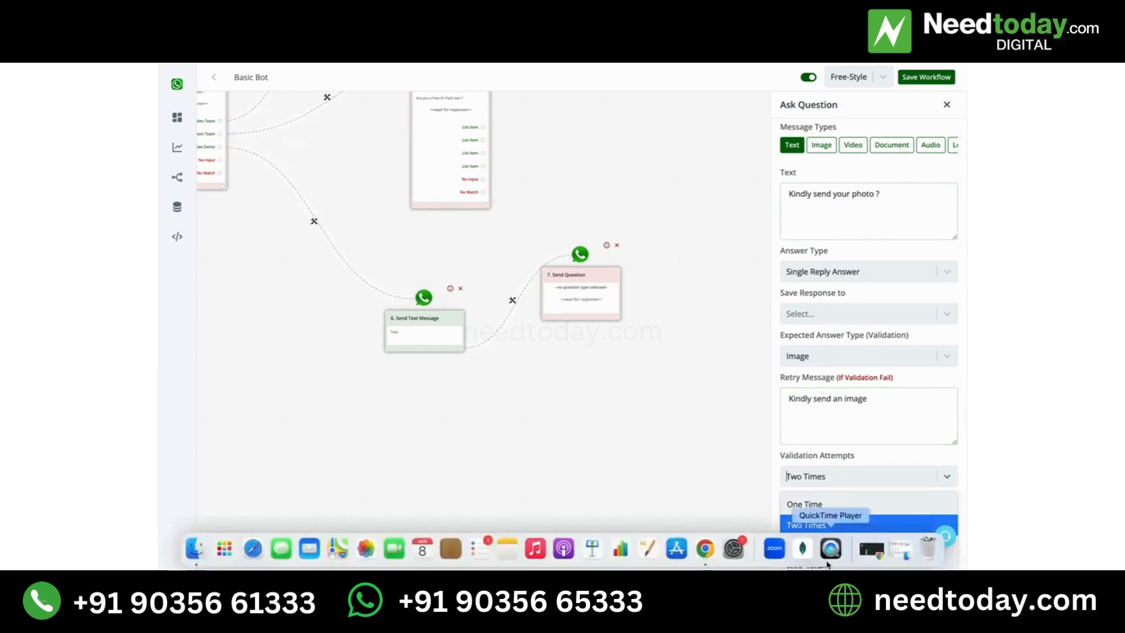
{"action": "left_click", "coordinate": [895, 460]}
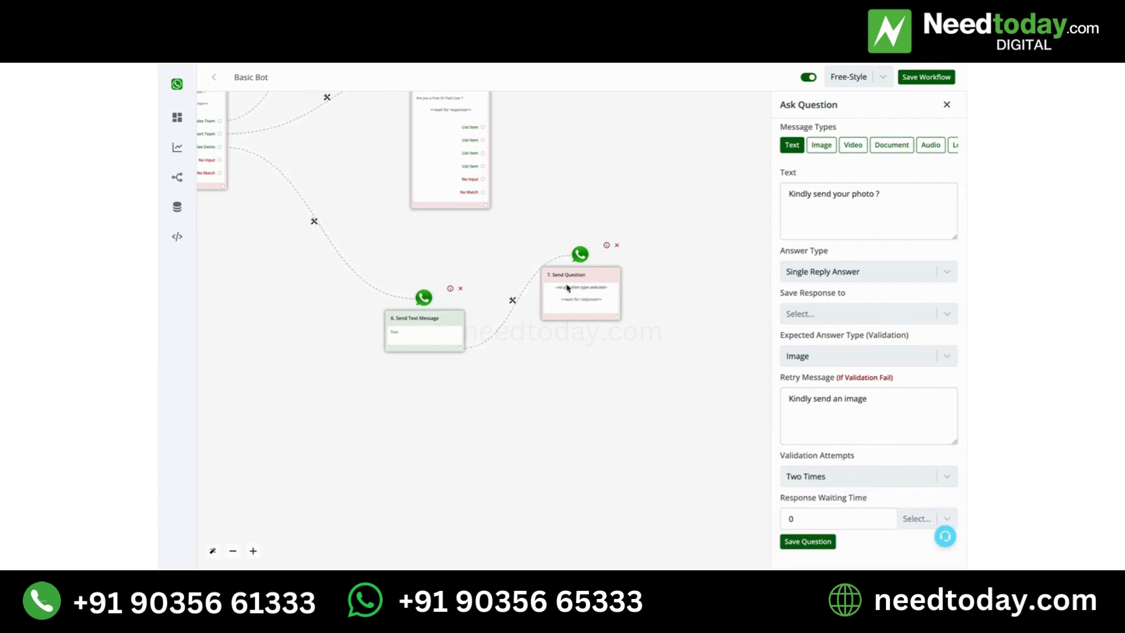
- Check the response waiting time units, leave the waiting time at 0 and save the photo question
{"action": "left_click", "coordinate": [828, 524]}
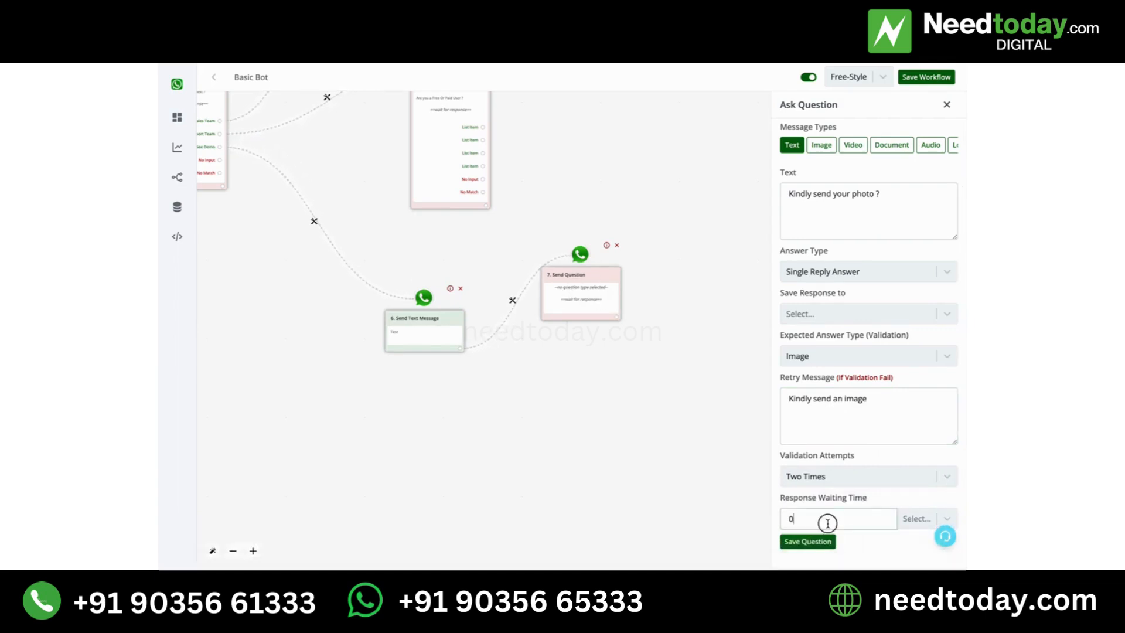
{"action": "left_click", "coordinate": [919, 516]}
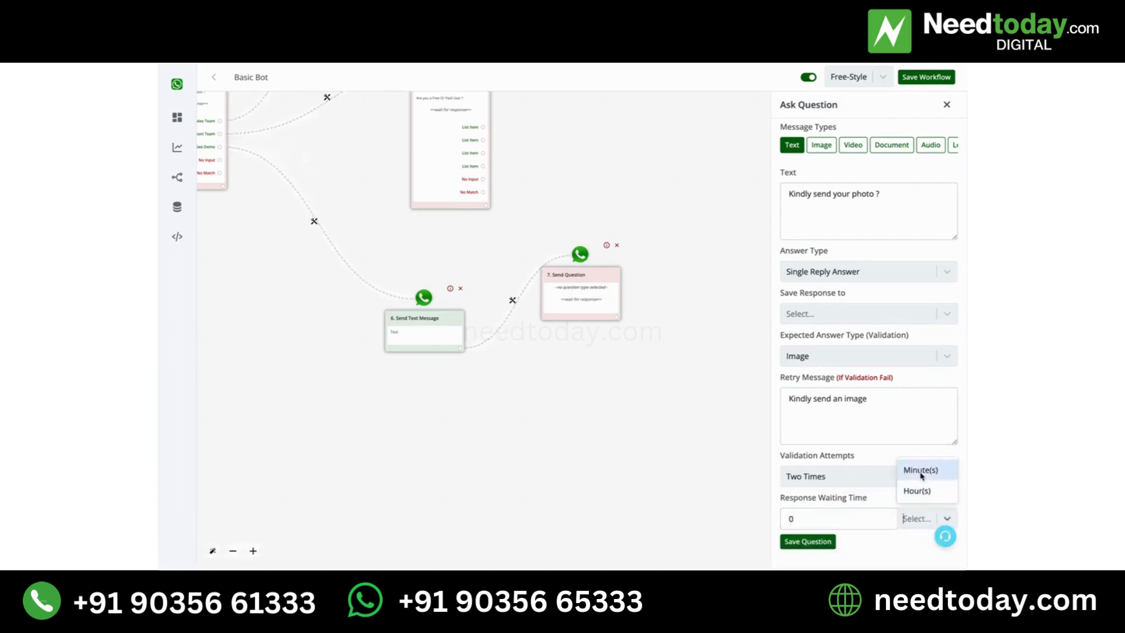
{"action": "left_click", "coordinate": [814, 516]}
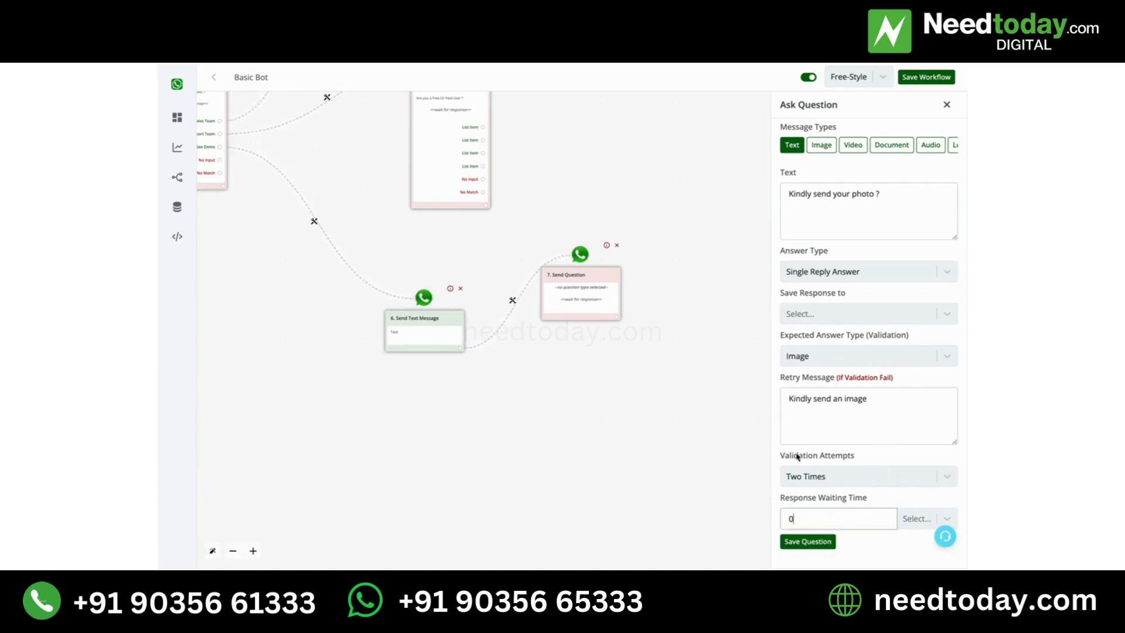
{"action": "left_click", "coordinate": [818, 542]}
- Add a next action after the "Kindly send your photo ?" question and make it a Stay in Session action
{"action": "left_click", "coordinate": [616, 342]}
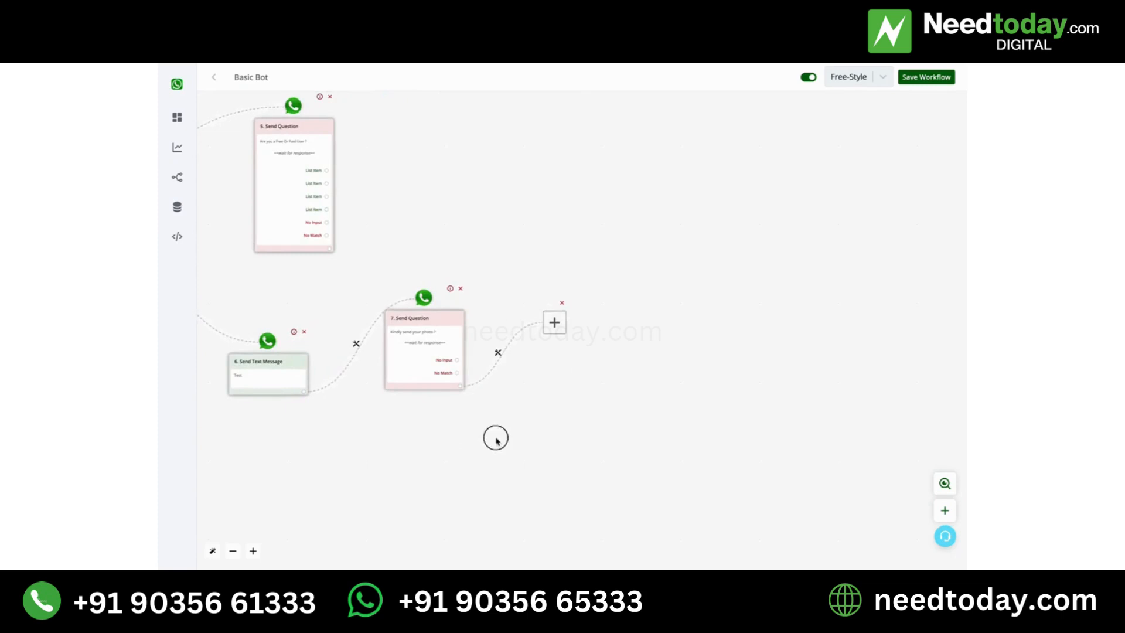
{"action": "left_click_drag", "start_coordinate": [493, 436], "coordinate": [814, 469]}
{"action": "left_click_drag", "start_coordinate": [702, 205], "coordinate": [803, 250]}
{"action": "scroll", "coordinate": [799, 240], "scroll_direction": "down", "scroll_amount": 2}
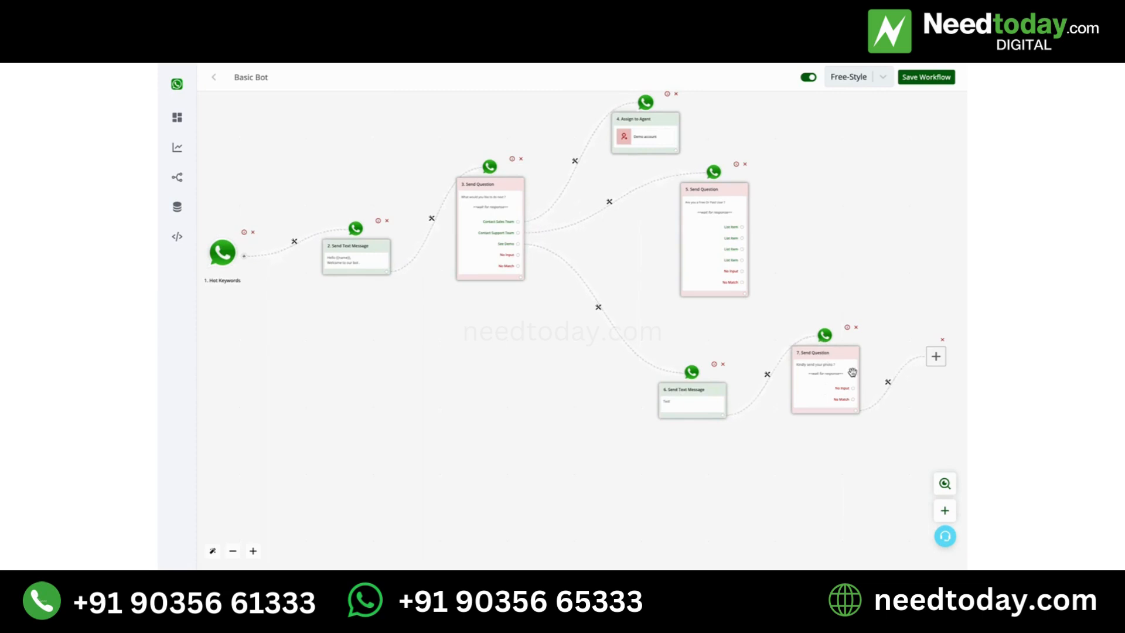
{"action": "left_click_drag", "start_coordinate": [884, 241], "coordinate": [854, 269]}
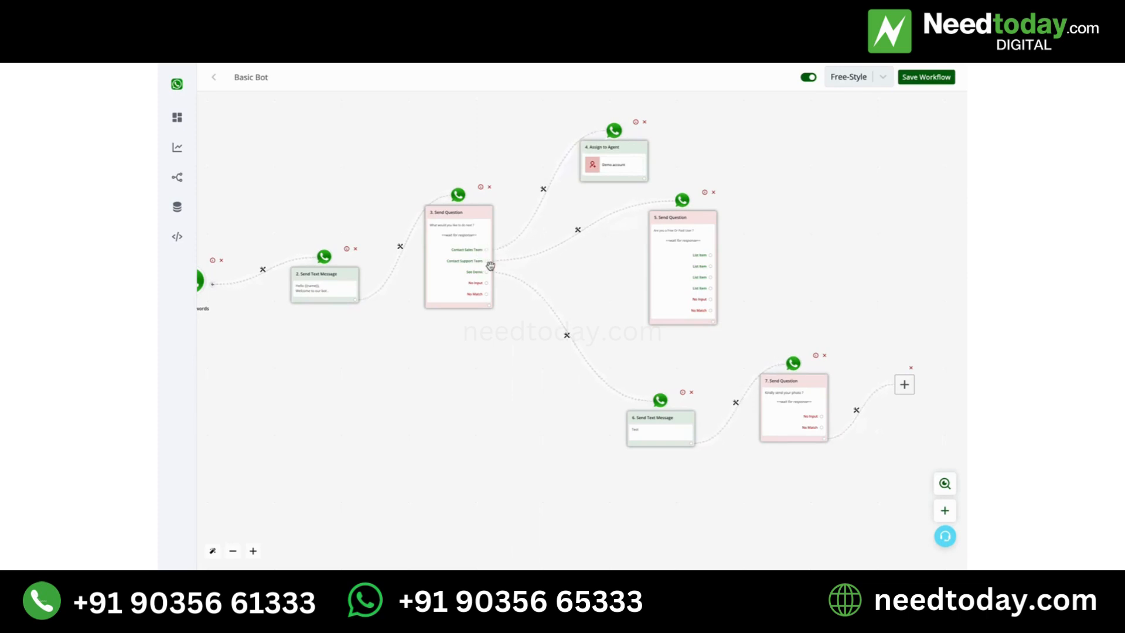
{"action": "left_click_drag", "start_coordinate": [836, 482], "coordinate": [861, 483]}
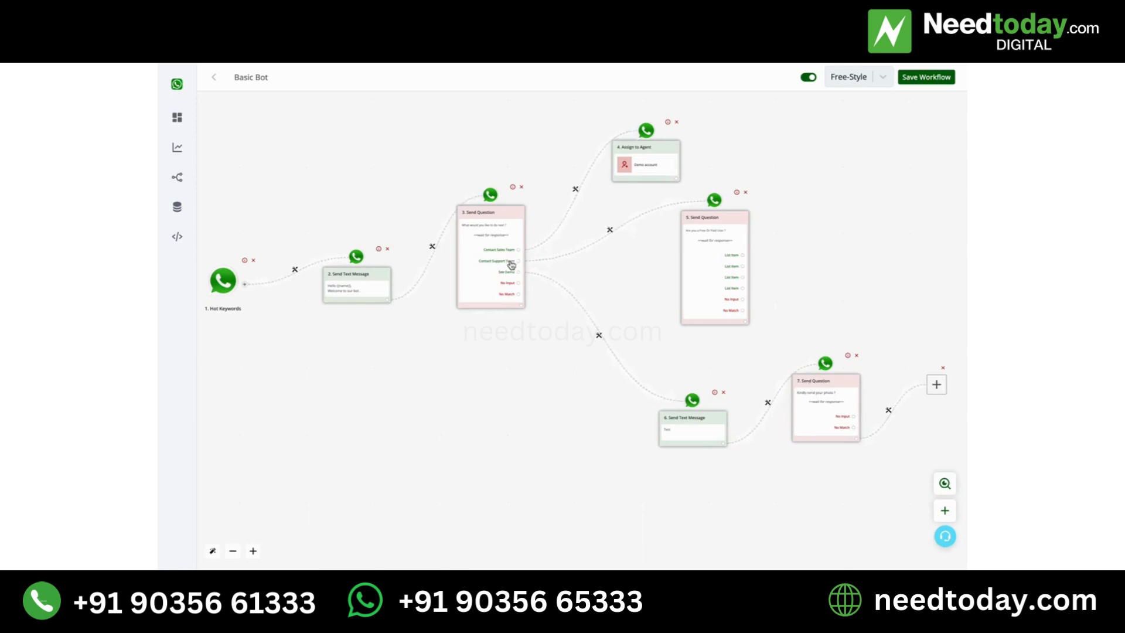
{"action": "left_click", "coordinate": [938, 395]}
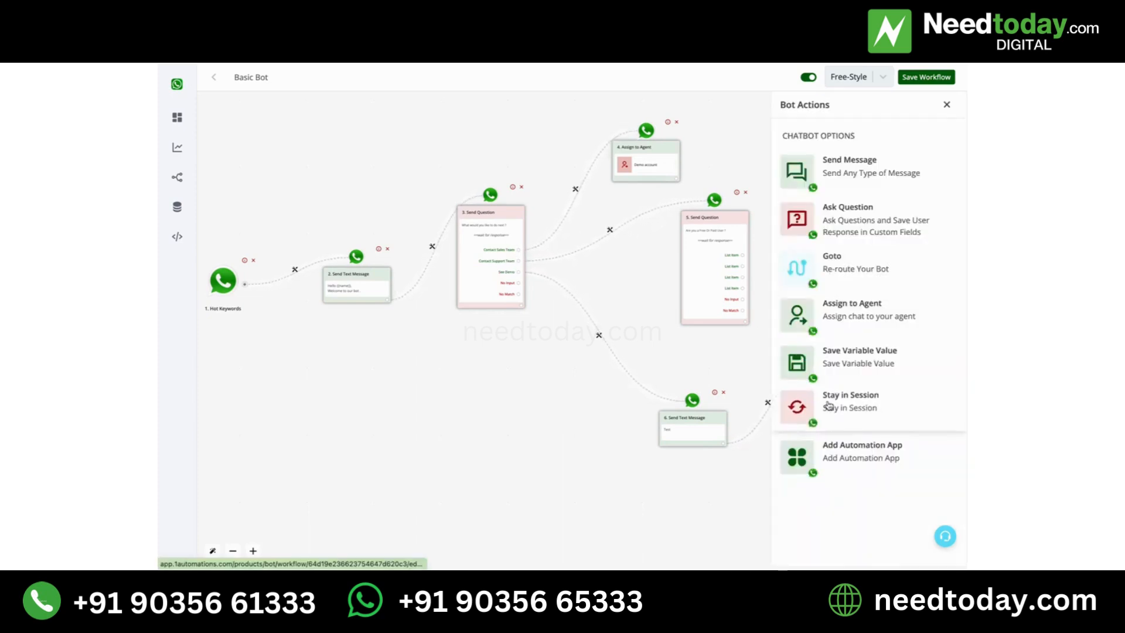
{"action": "left_click", "coordinate": [867, 410]}
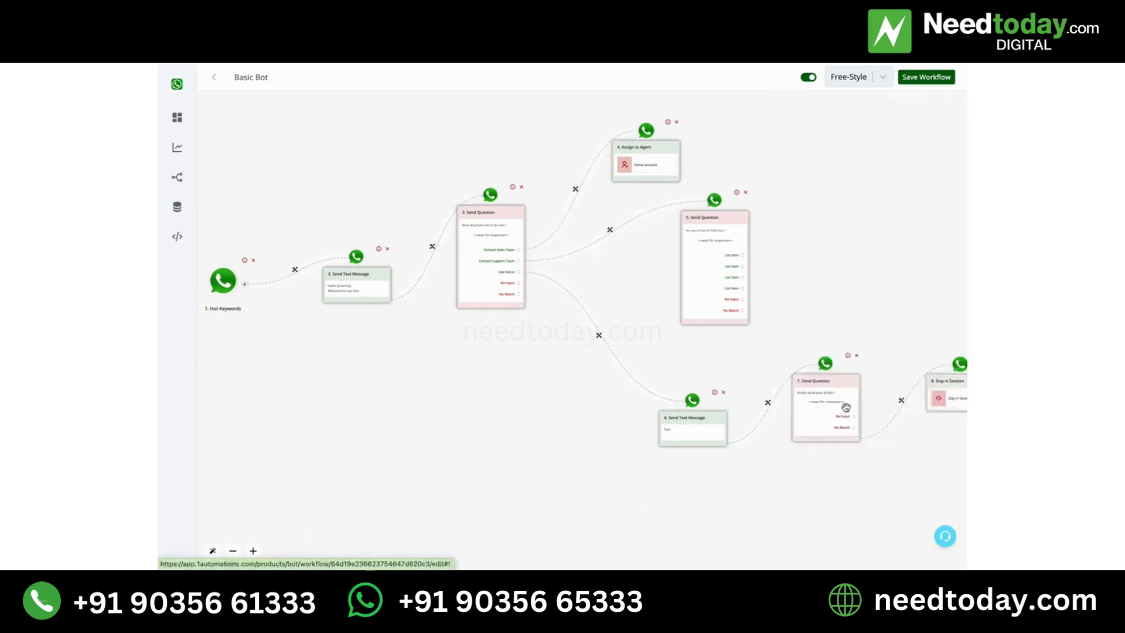
- Add a Stay in Session action after the list question block on the Contact Support Team branch
{"action": "left_click", "coordinate": [743, 321]}
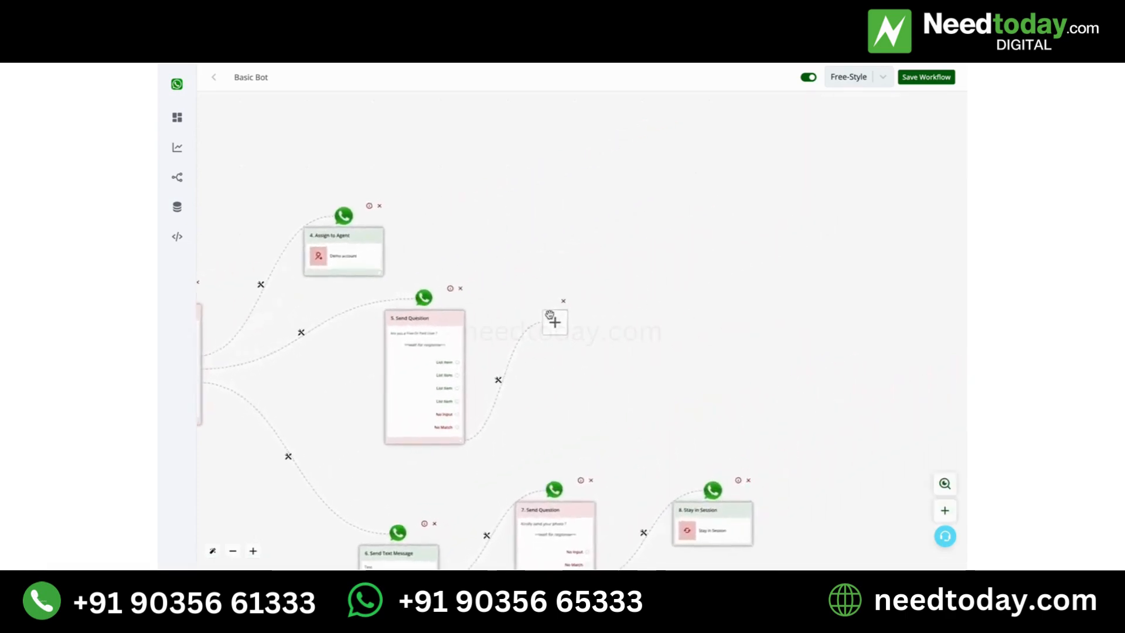
{"action": "left_click", "coordinate": [553, 321]}
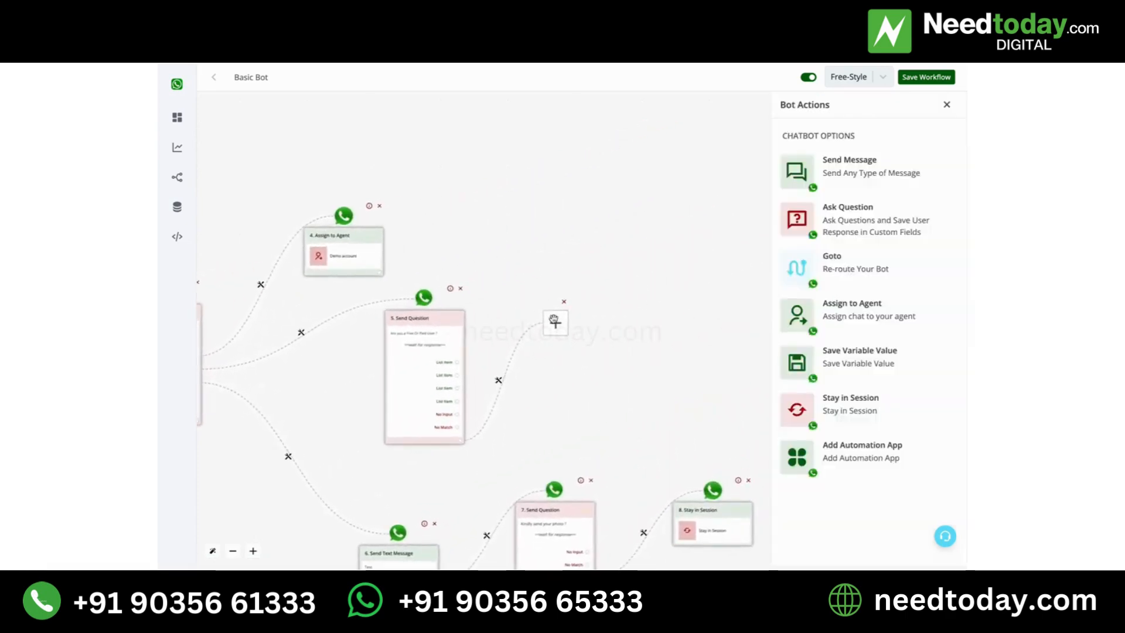
{"action": "left_click", "coordinate": [821, 405]}
- Add an Ask Question action of the Text Message type after the Assign to Agent block and place it slightly higher on the canvas
{"action": "left_click_drag", "start_coordinate": [593, 207], "coordinate": [834, 206]}
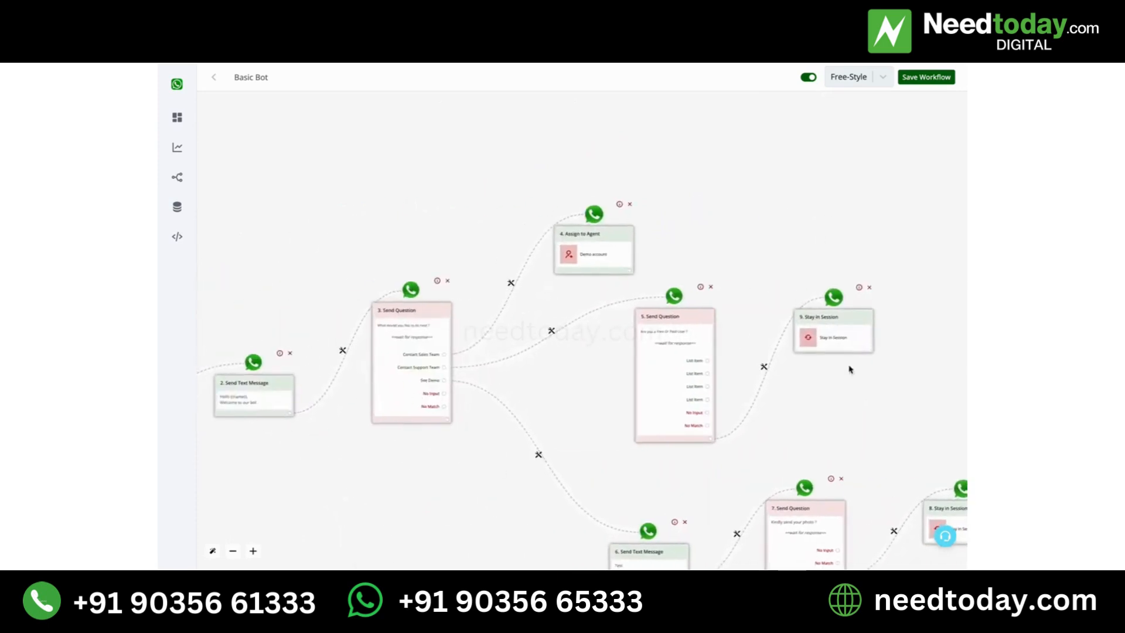
{"action": "left_click_drag", "start_coordinate": [572, 394], "coordinate": [574, 346]}
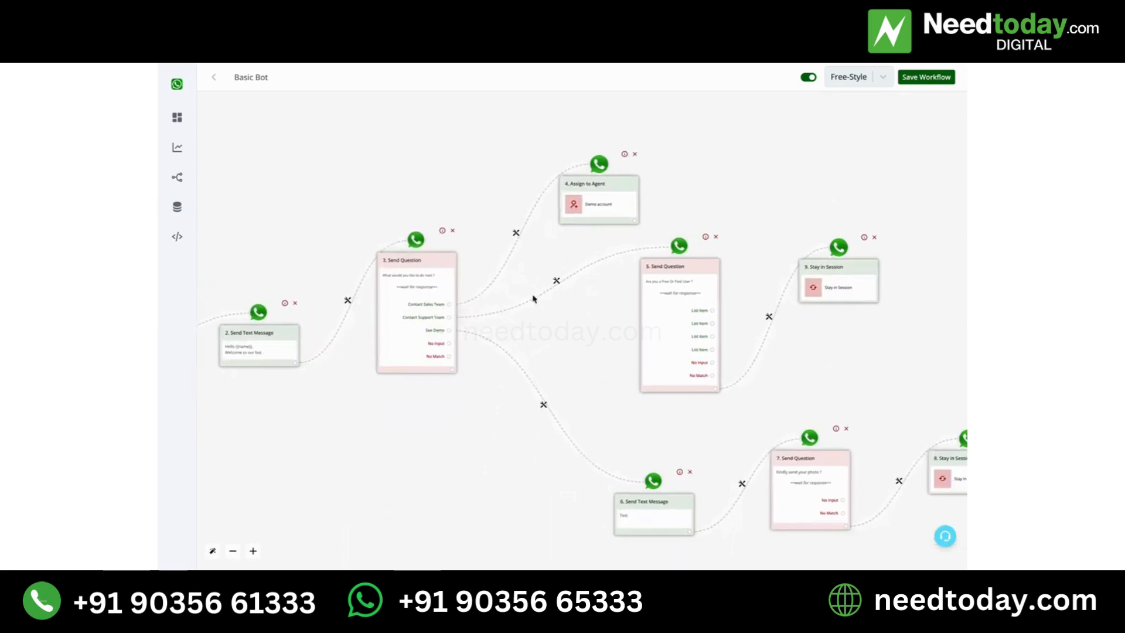
{"action": "left_click", "coordinate": [636, 220]}
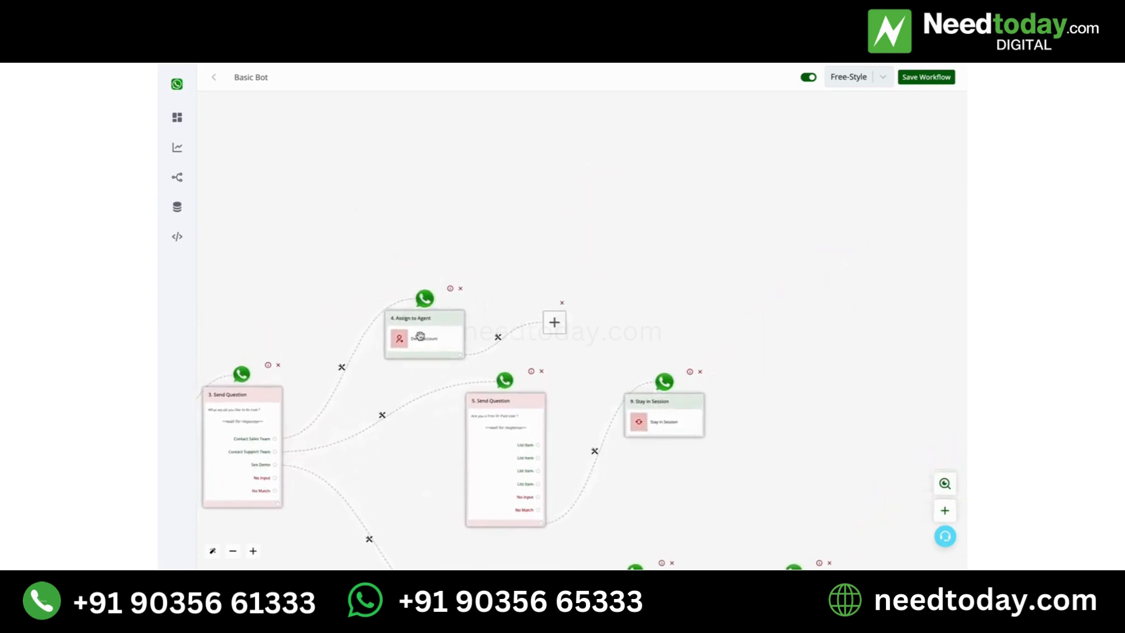
{"action": "left_click", "coordinate": [554, 322]}
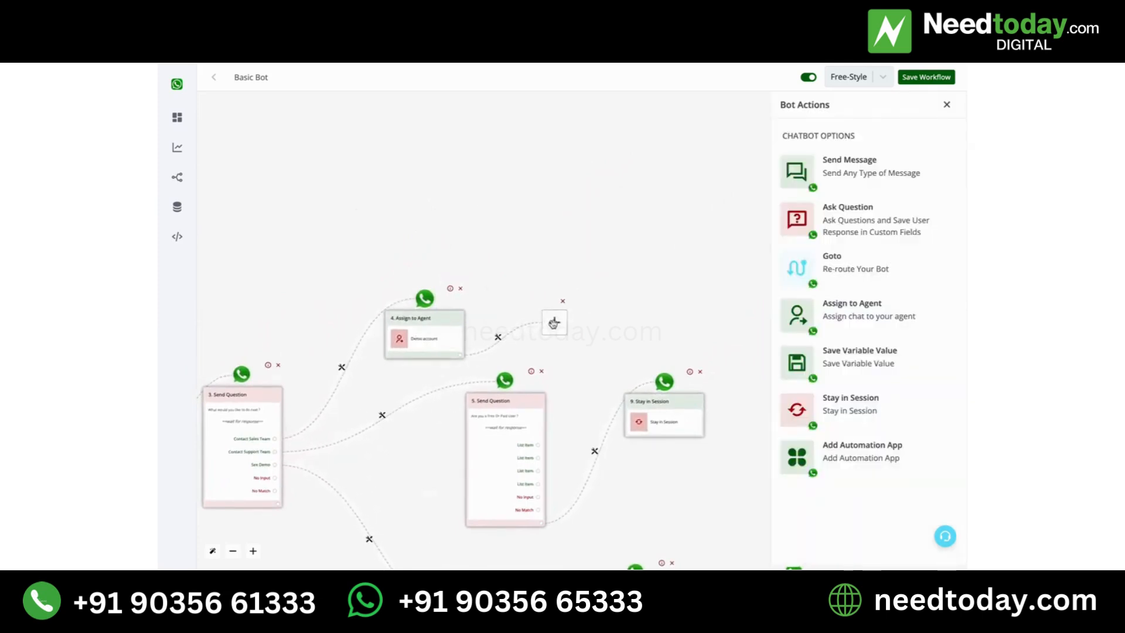
{"action": "left_click", "coordinate": [855, 218]}
{"action": "left_click_drag", "start_coordinate": [477, 240], "coordinate": [529, 187]}
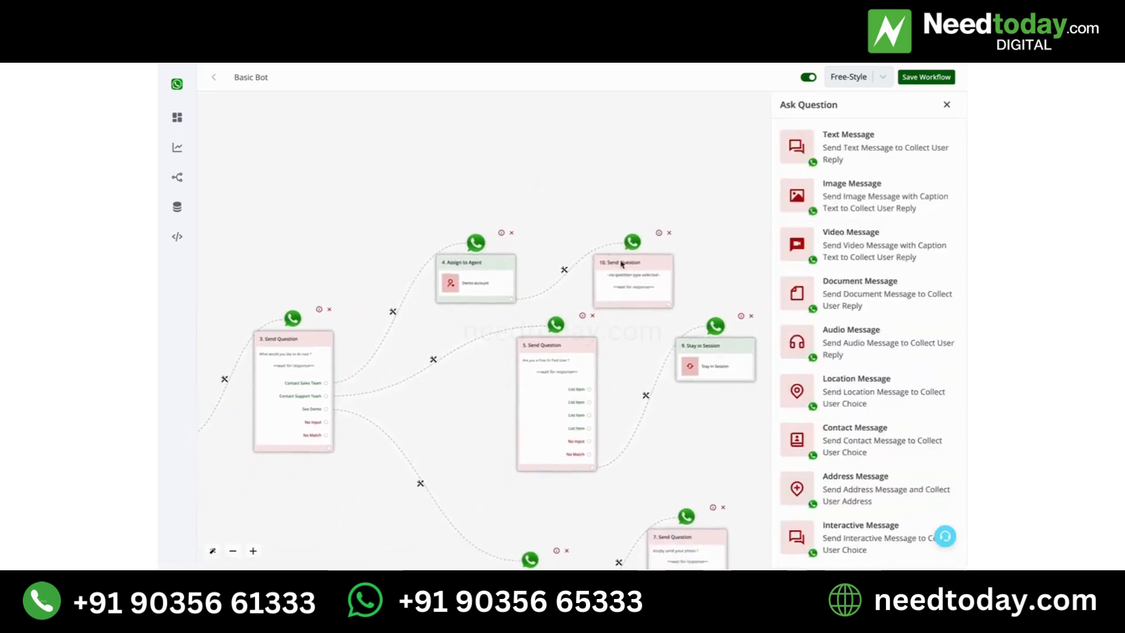
{"action": "left_click_drag", "start_coordinate": [631, 276], "coordinate": [633, 232]}
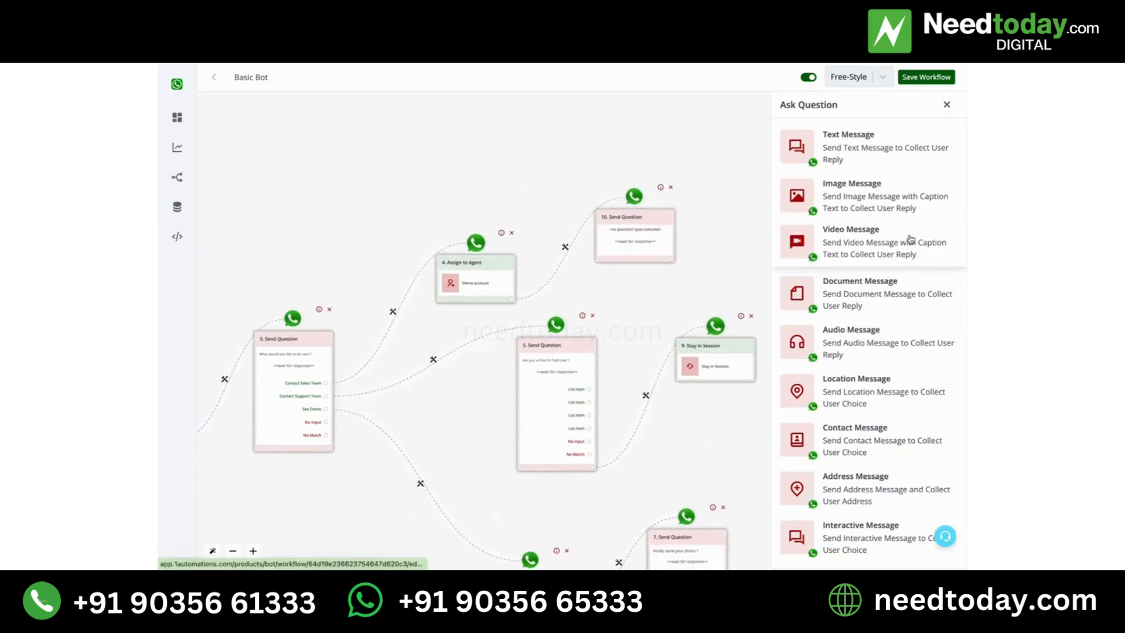
{"action": "left_click", "coordinate": [877, 149]}
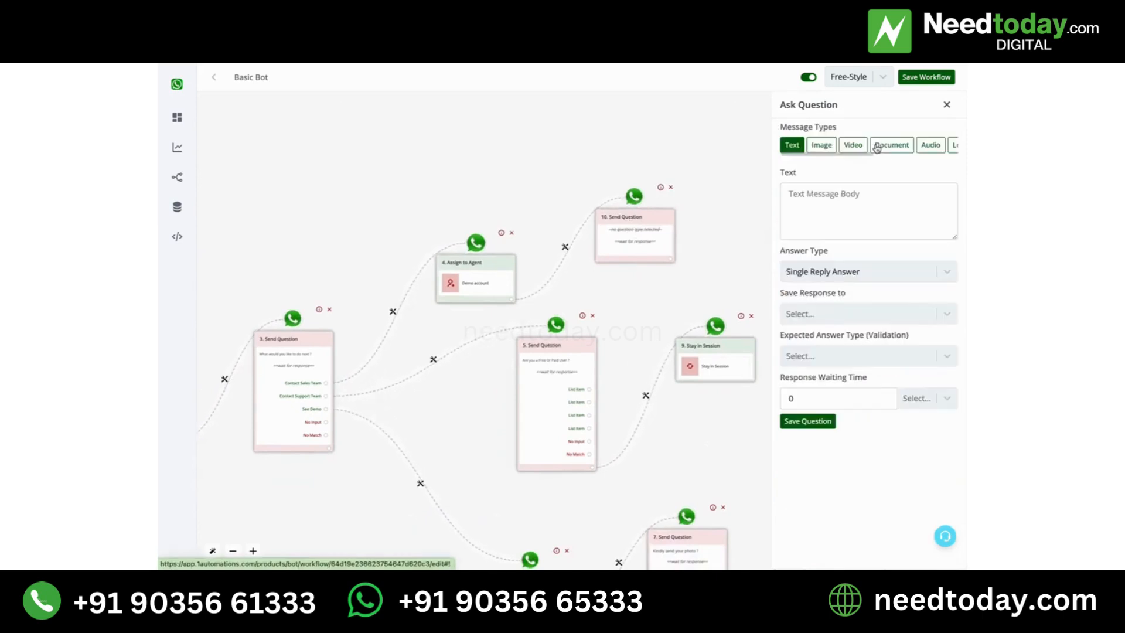
- Enter "What is your website ?" as the text of the question after the Assign to Agent block
{"action": "left_click", "coordinate": [919, 210]}
{"action": "type", "text": "What i"}
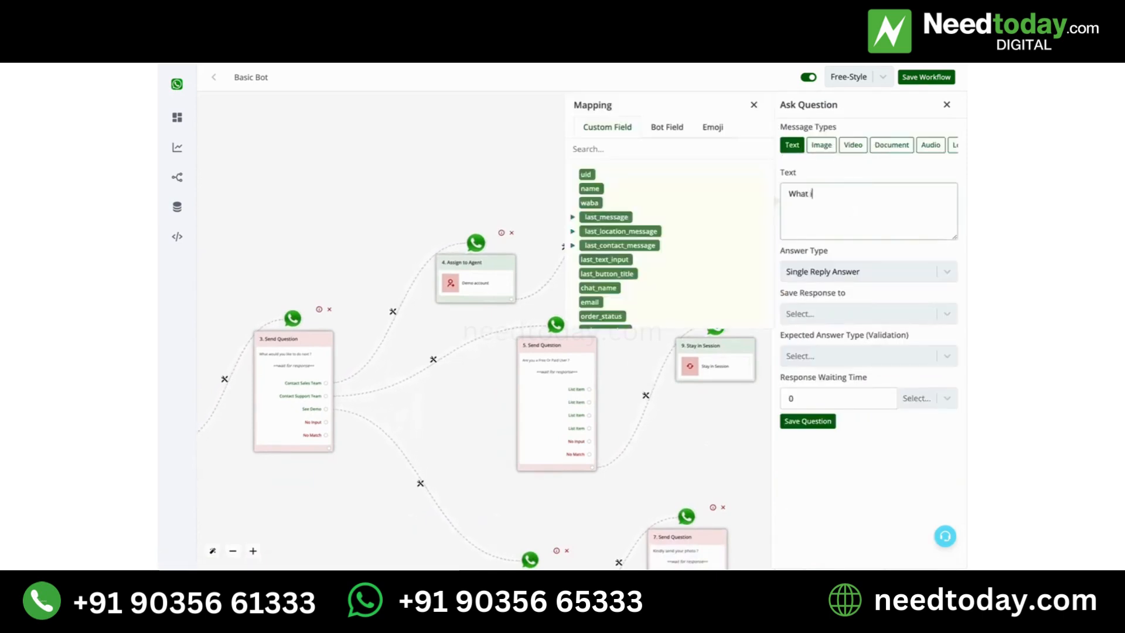
{"action": "type", "text": "s your indu"}
{"action": "type", "text": "w"}
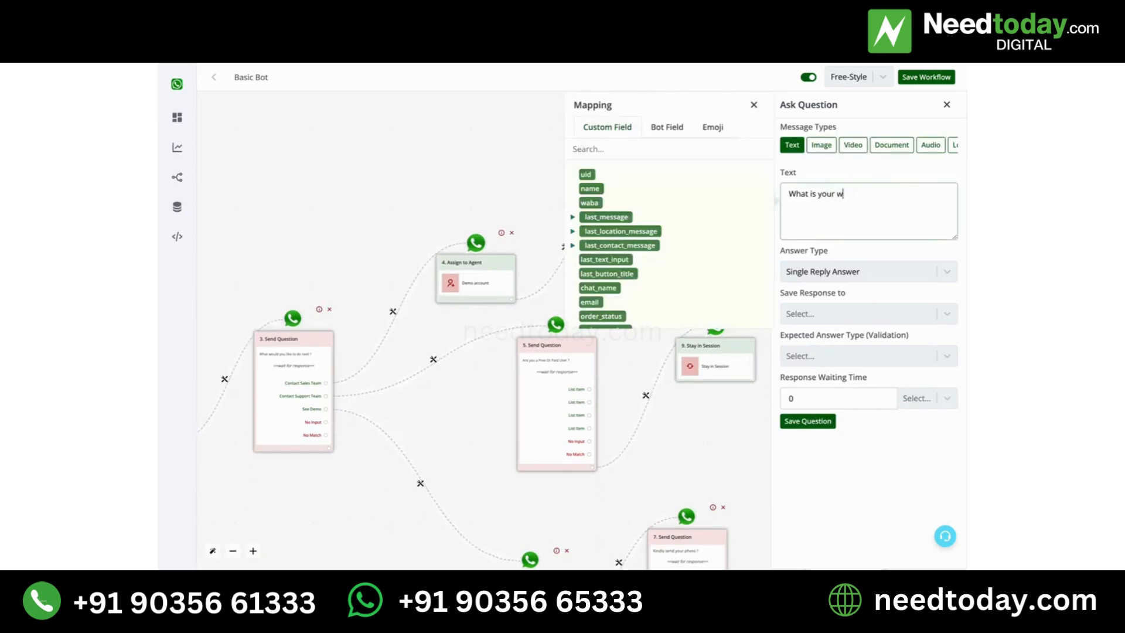
{"action": "type", "text": "ebsite ?"}
{"action": "left_click", "coordinate": [754, 105]}
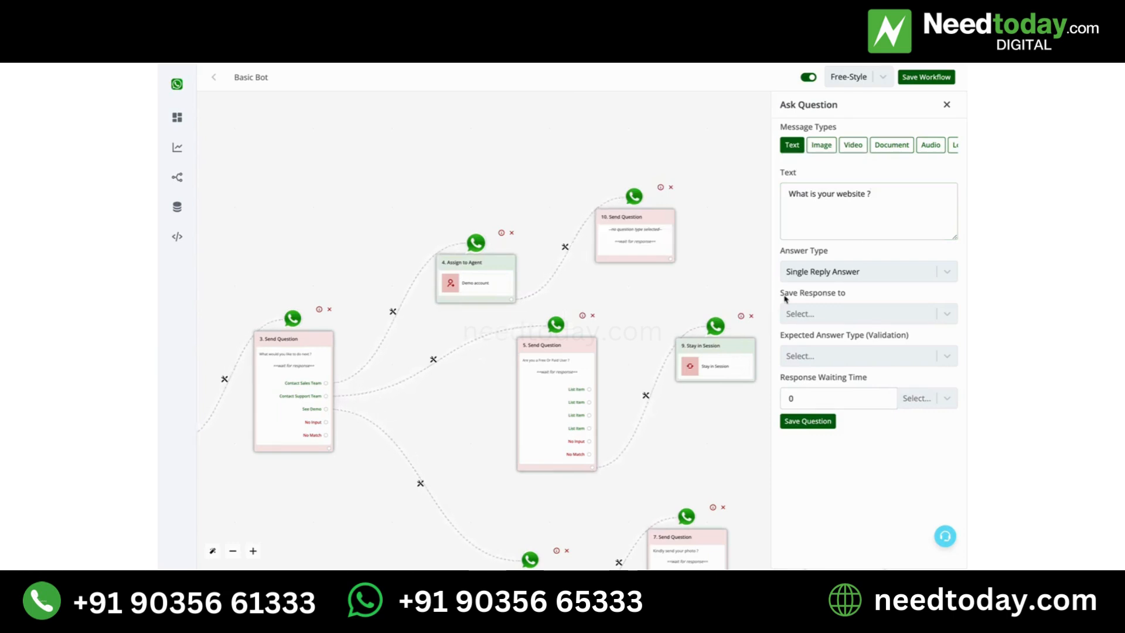
- Review the Save Response to setting of the website question without choosing a field, and save the question
{"action": "left_click", "coordinate": [812, 316]}
{"action": "left_click", "coordinate": [813, 321]}
{"action": "left_click", "coordinate": [893, 218]}
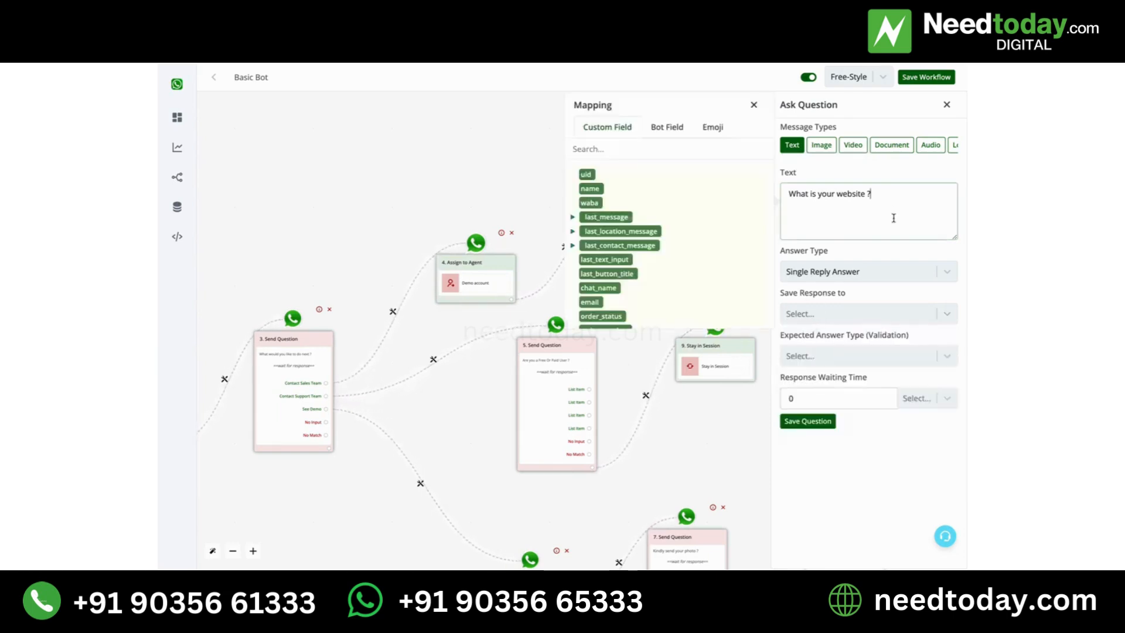
{"action": "left_click", "coordinate": [754, 105]}
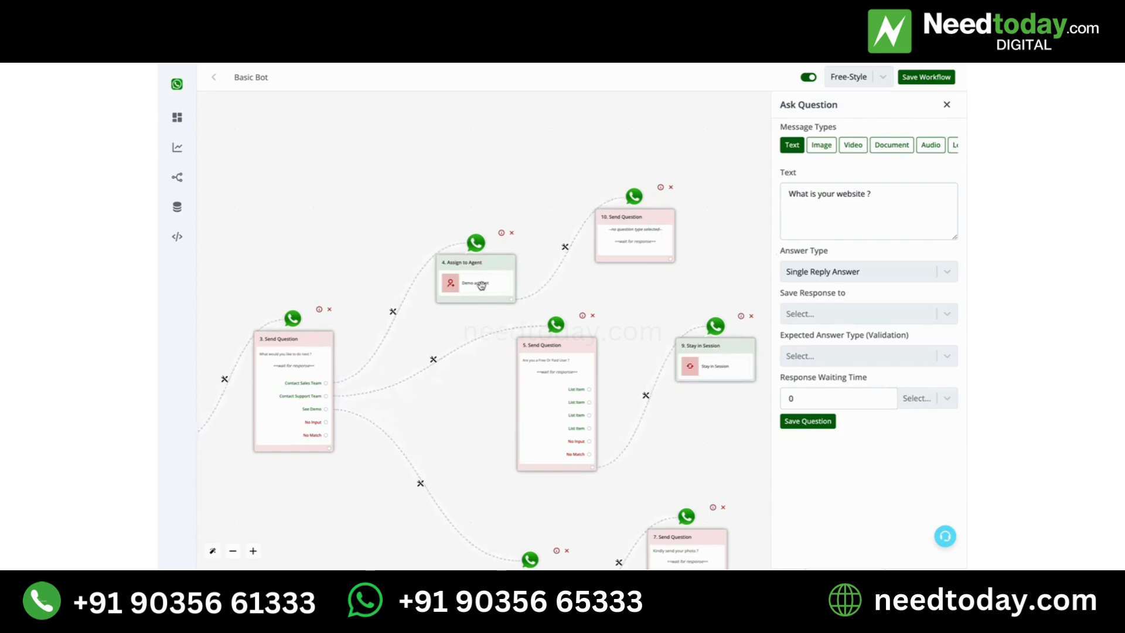
{"action": "left_click", "coordinate": [874, 223]}
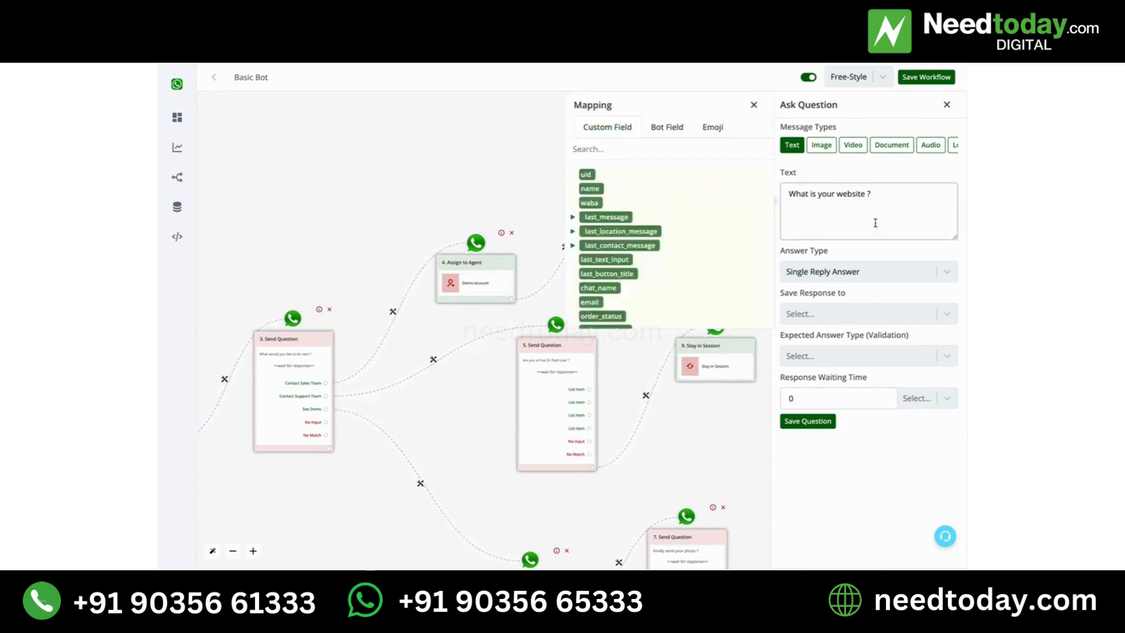
{"action": "left_click", "coordinate": [815, 422]}
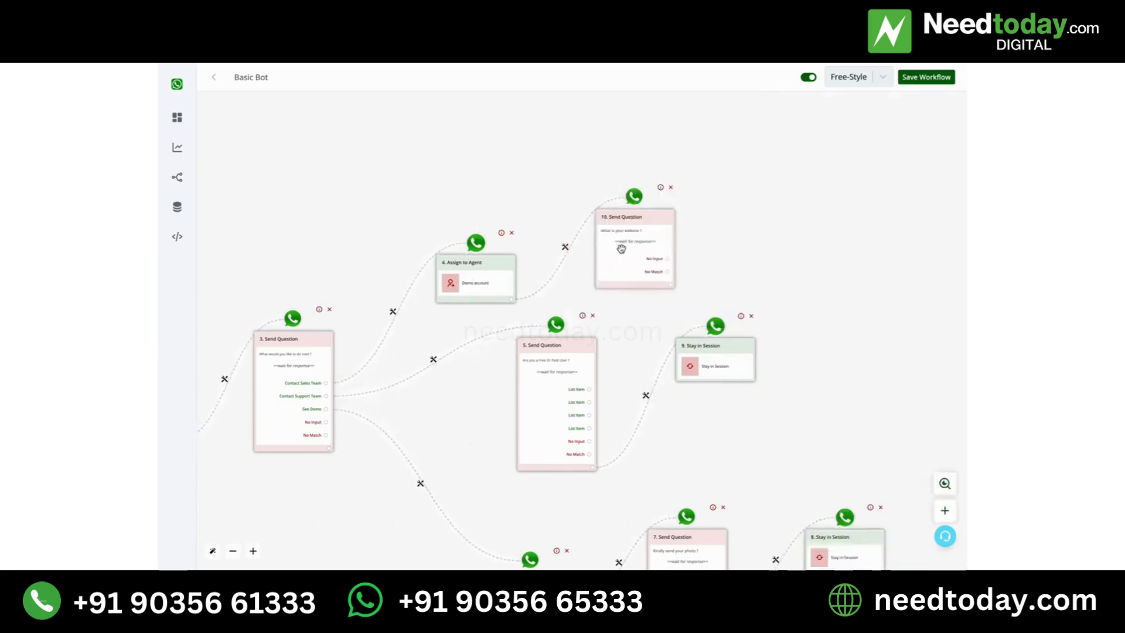
- Add a next action after the "What is your website ?" question and make it a Stay in Session action
{"action": "left_click", "coordinate": [669, 285]}
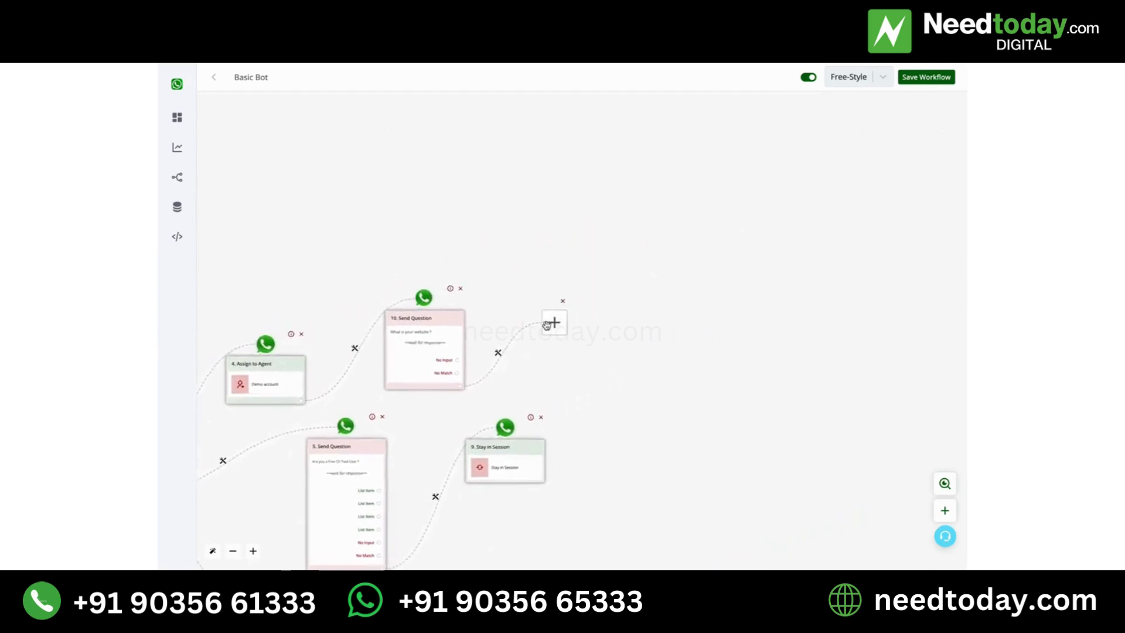
{"action": "left_click", "coordinate": [553, 324]}
{"action": "left_click", "coordinate": [849, 403]}
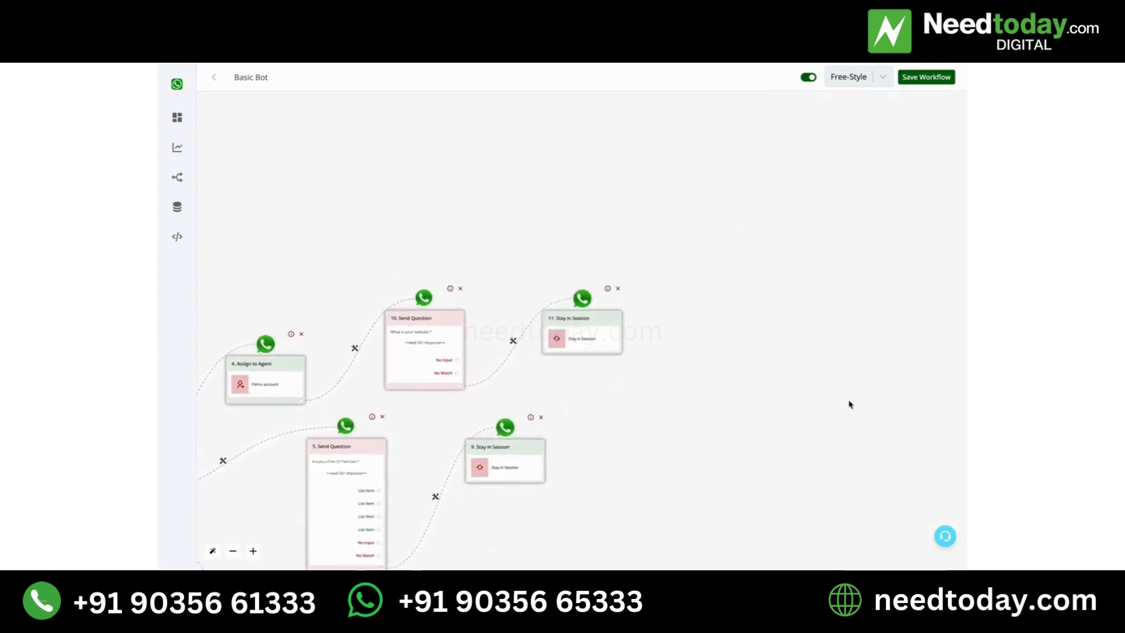
- Review the layout of the complete Basic Bot flow and save the workflow
{"action": "left_click_drag", "start_coordinate": [722, 401], "coordinate": [953, 286]}
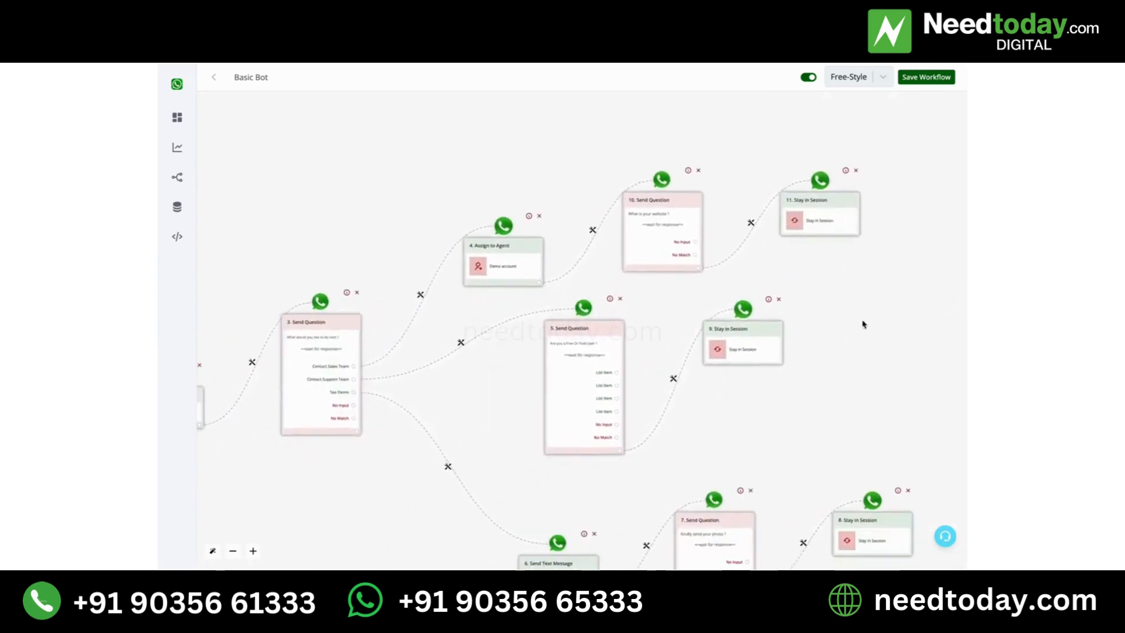
{"action": "left_click_drag", "start_coordinate": [837, 380], "coordinate": [863, 320]}
{"action": "scroll", "coordinate": [862, 320], "scroll_direction": "down", "scroll_amount": 3}
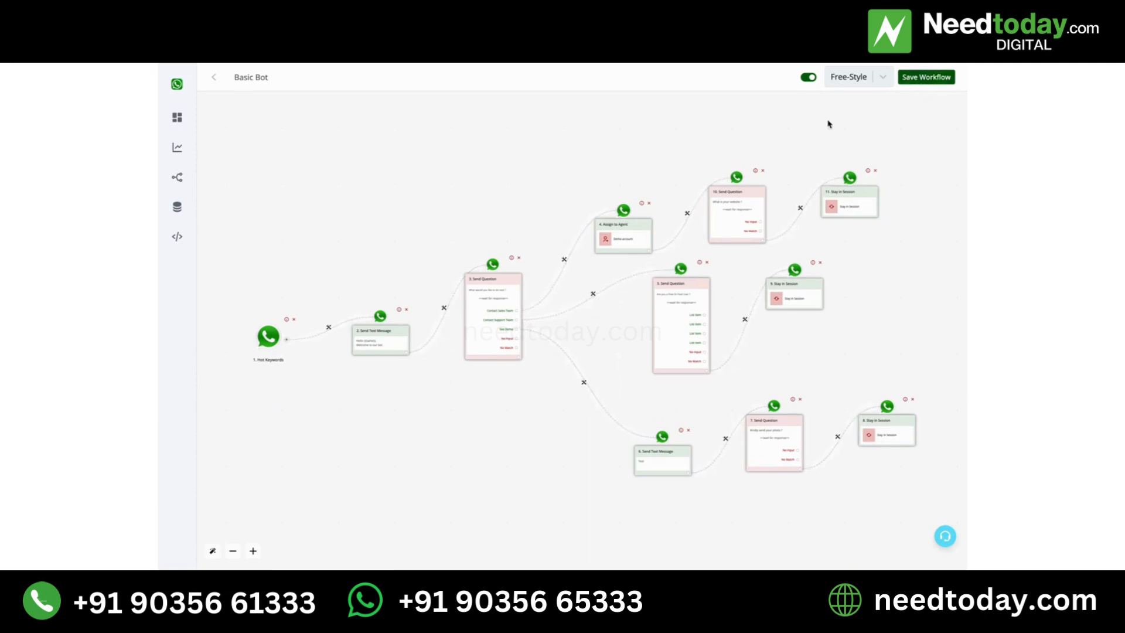
{"action": "left_click", "coordinate": [941, 75]}
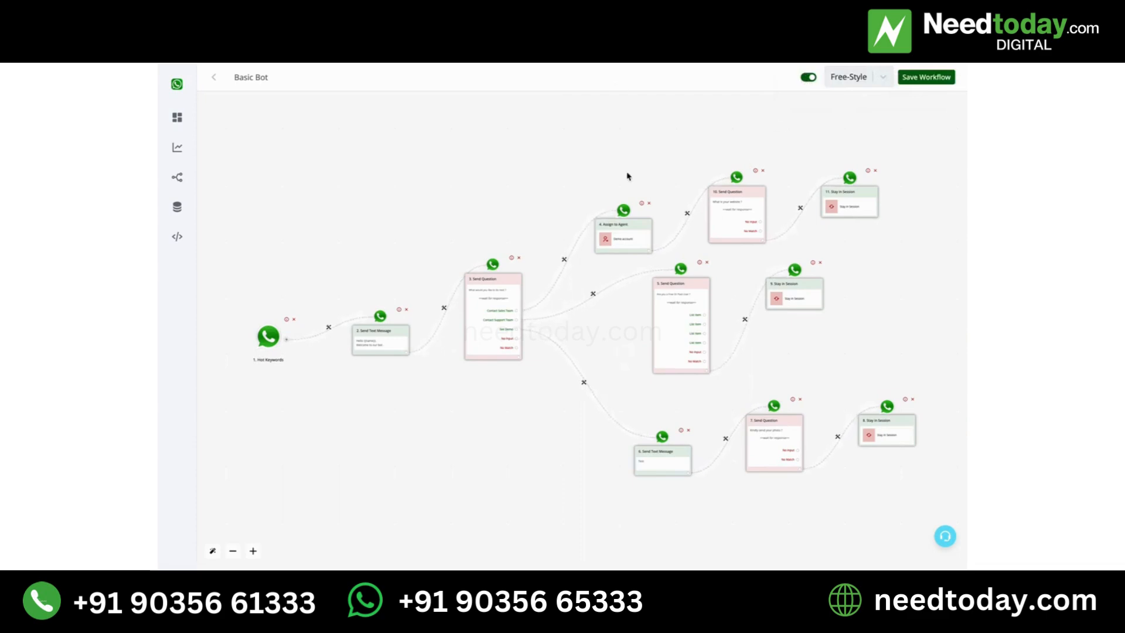
{"action": "mouse_move", "coordinate": [661, 65]}
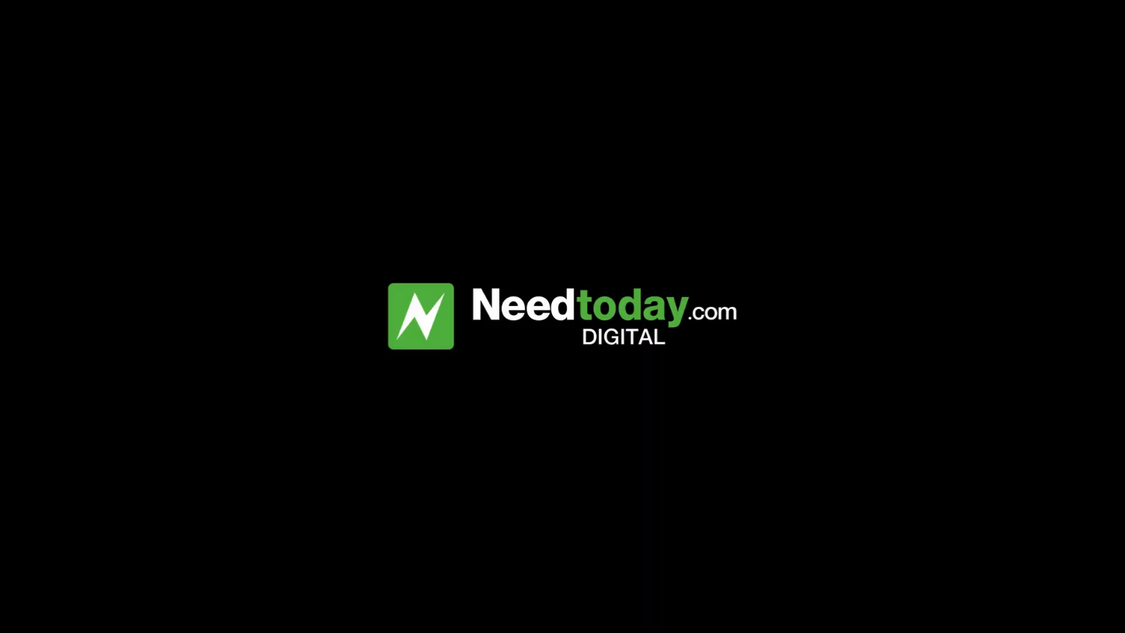